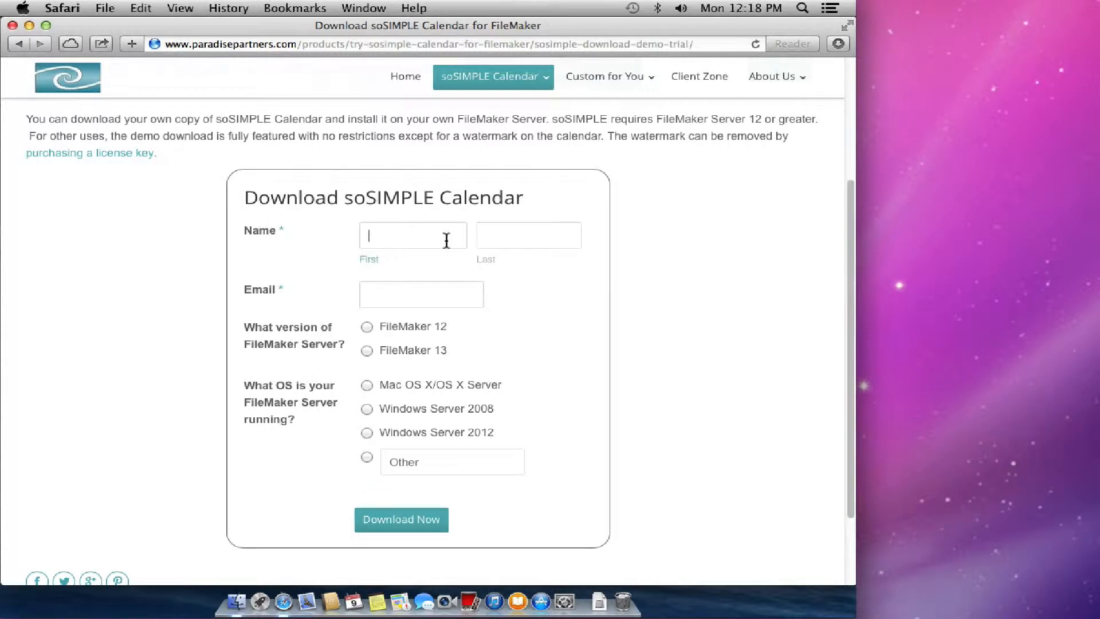
- Enter the requester's name and e-mail, choose FileMaker 13 and Mac OS X, and submit the download form
key("Tab")
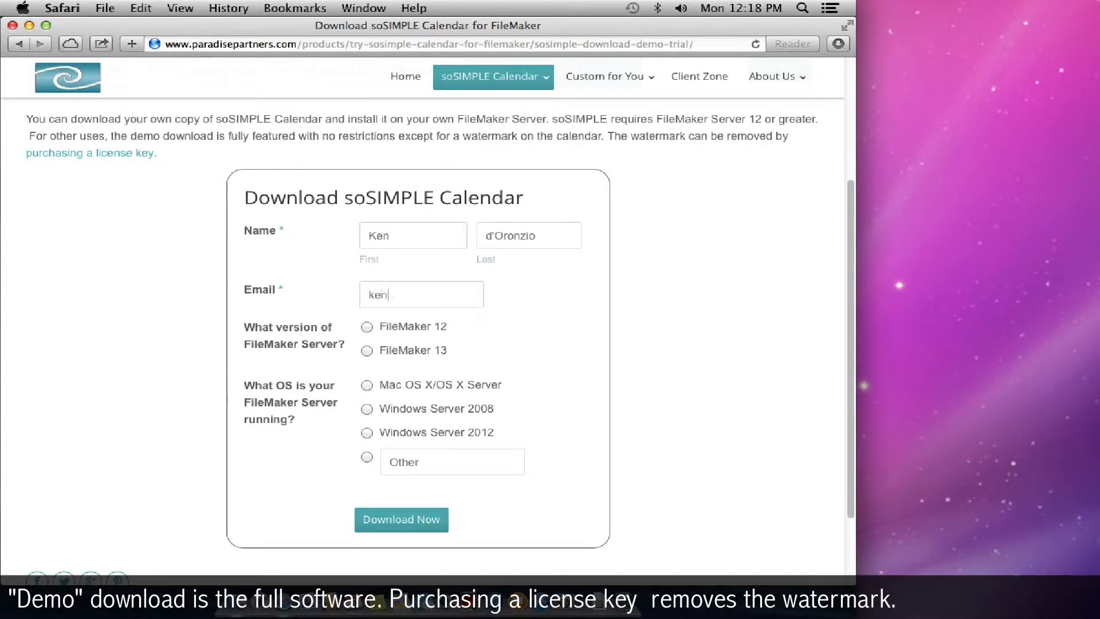
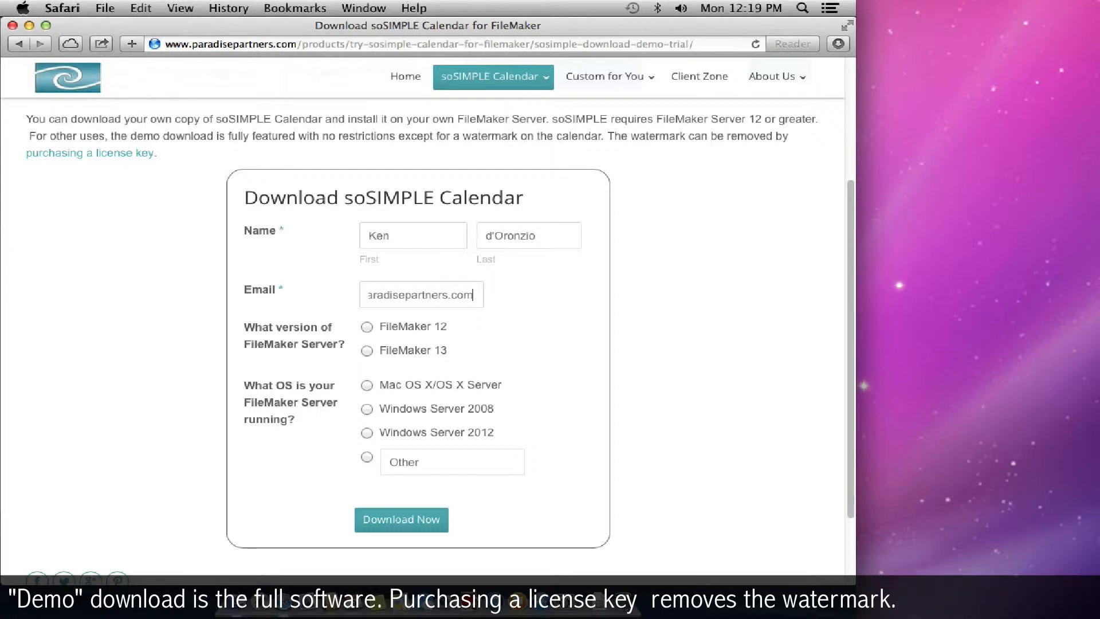
left_click(366, 350)
left_click(367, 385)
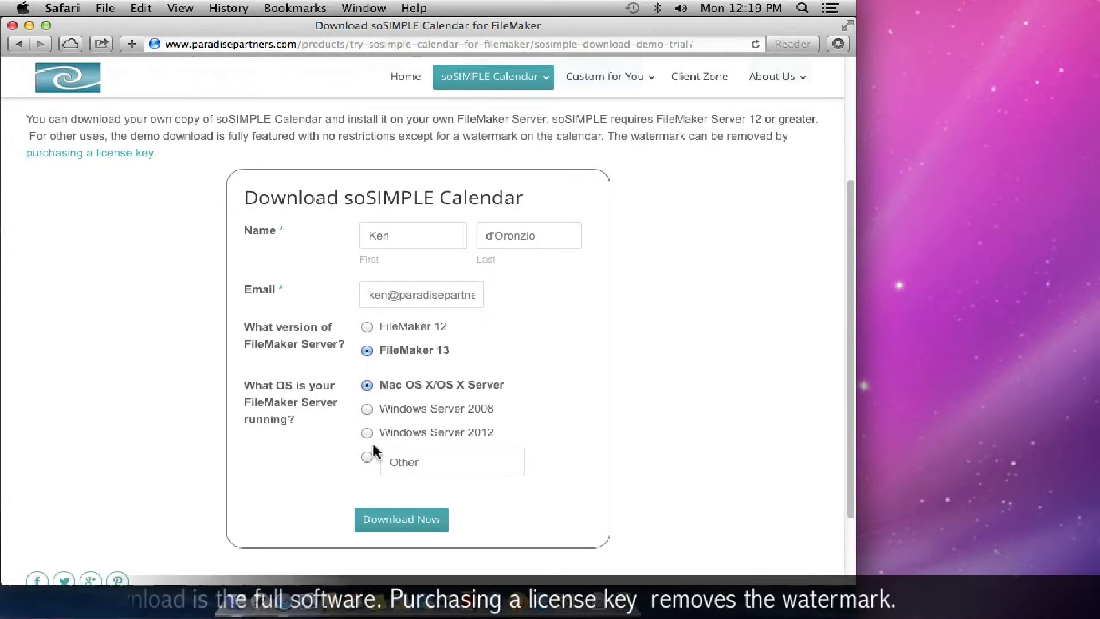
left_click(388, 522)
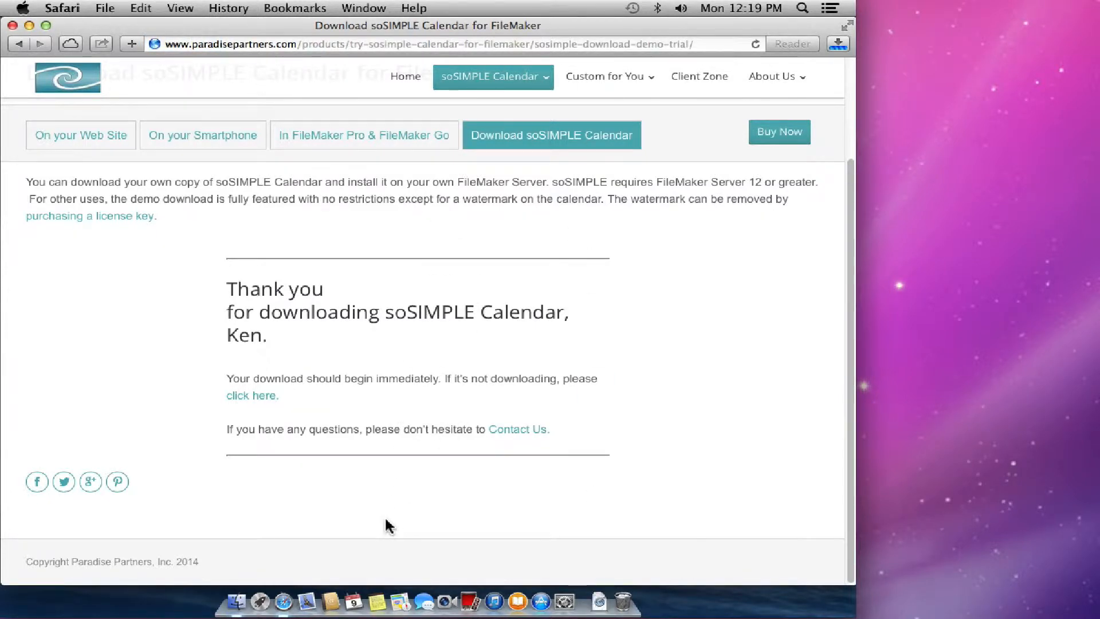
left_click(593, 601)
left_click(598, 579)
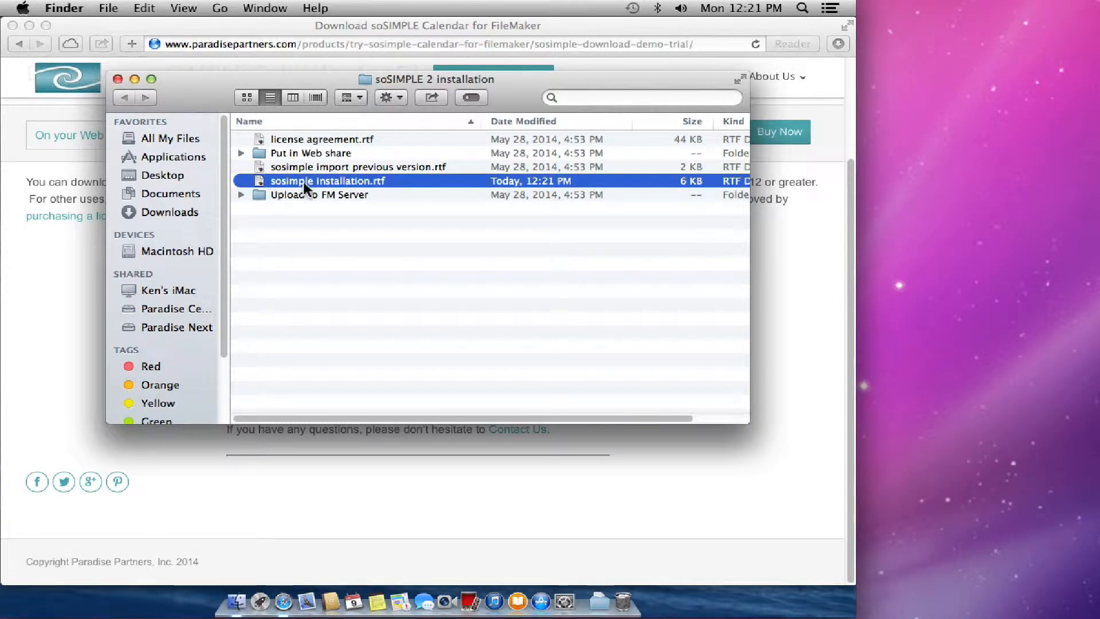
double_click(303, 181)
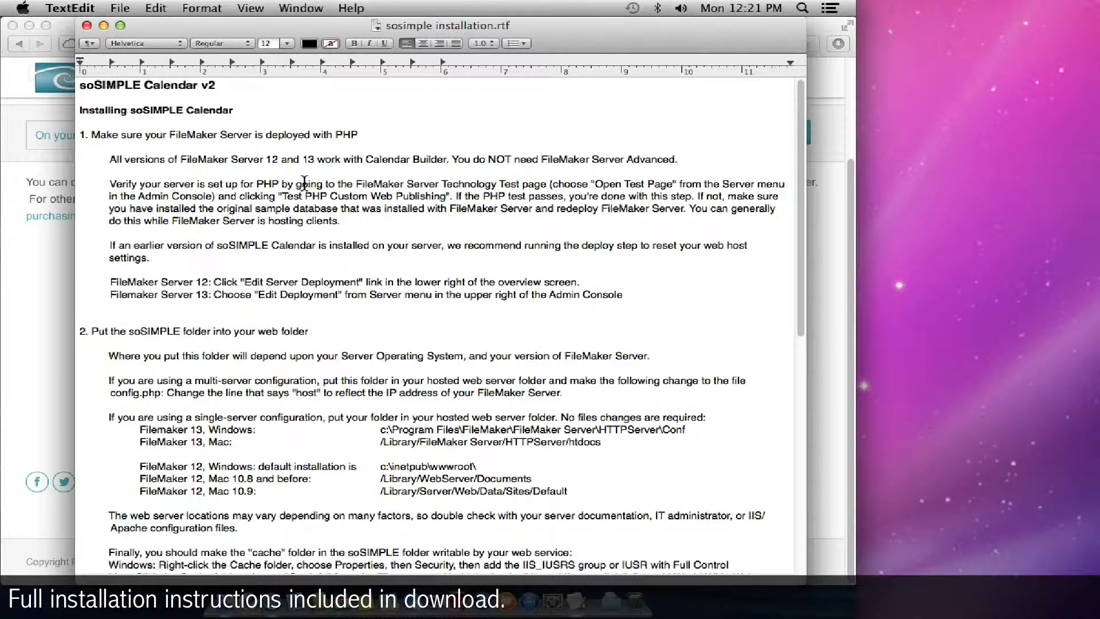
scroll(309, 201, "down", 15)
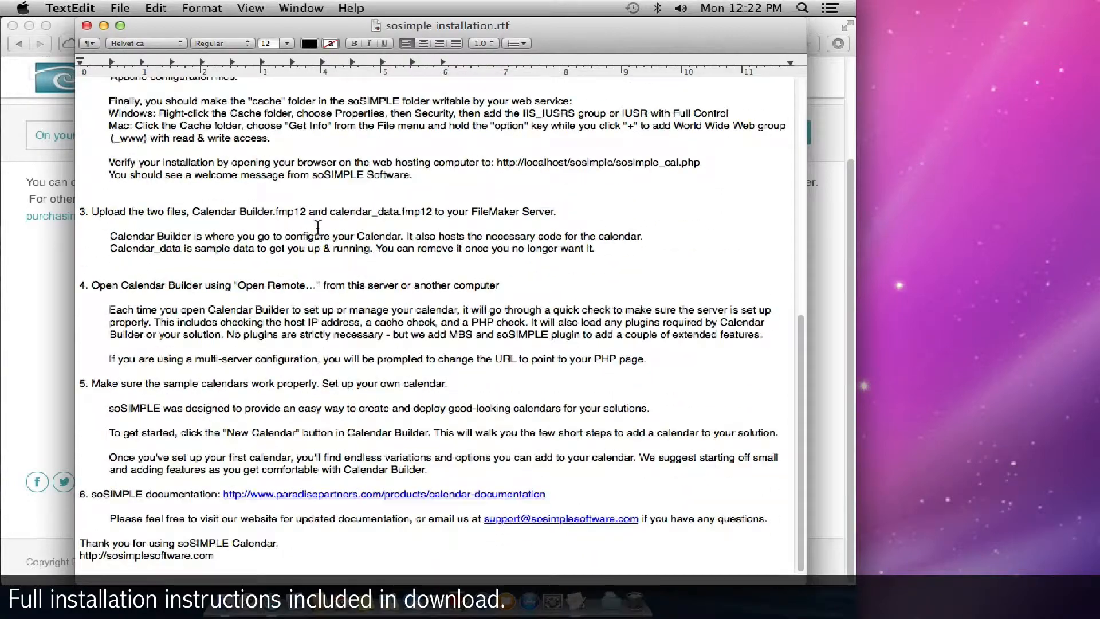
scroll(317, 228, "up", 15)
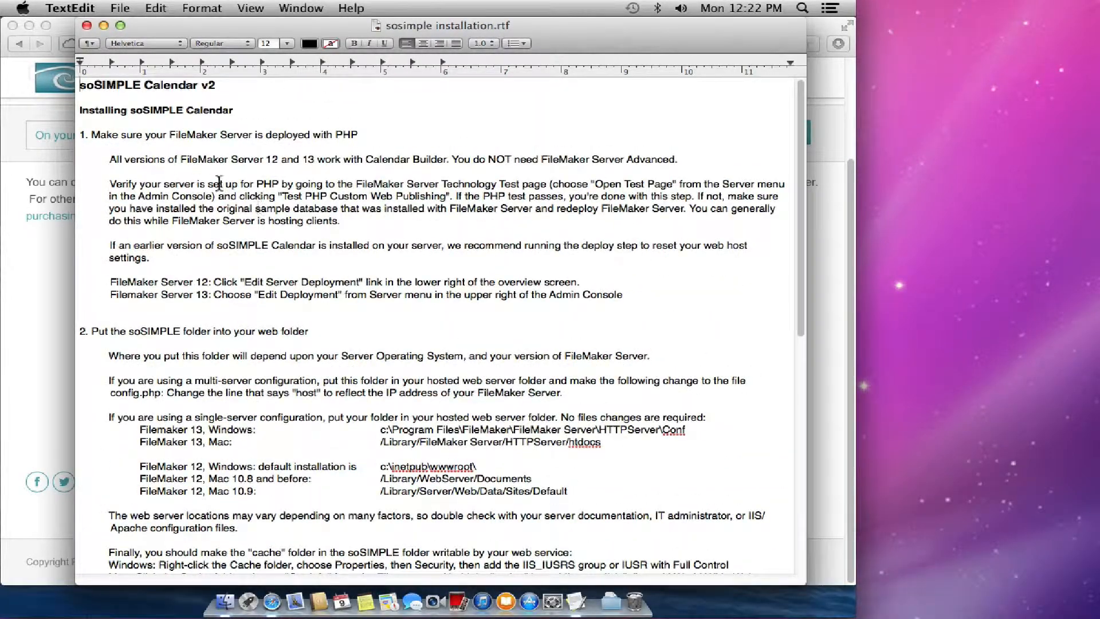
left_click(86, 26)
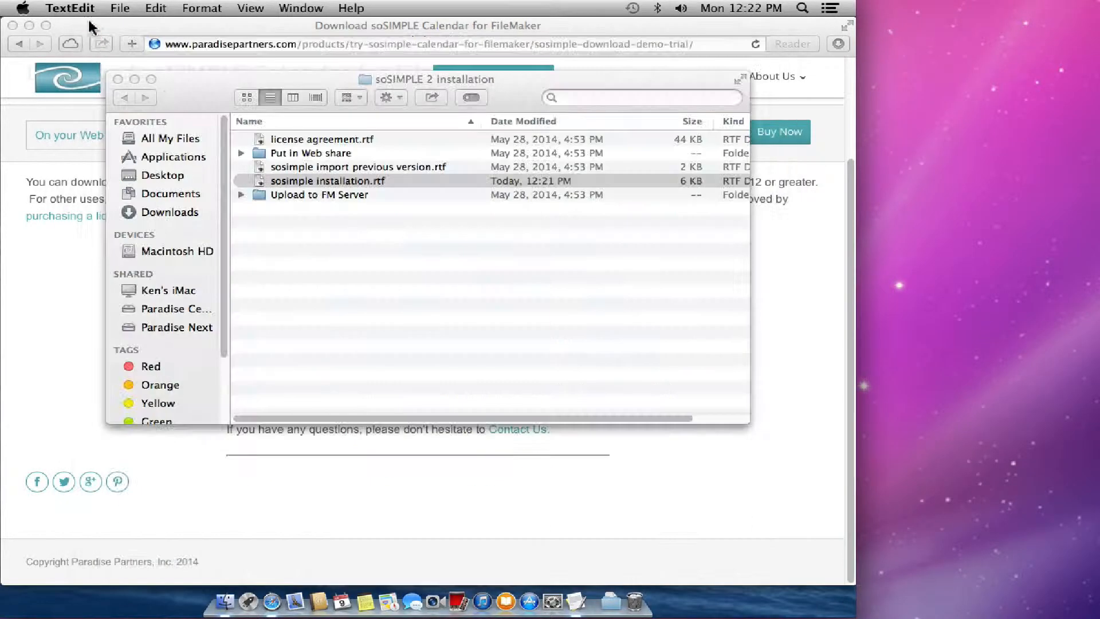
left_click(70, 8)
left_click(92, 152)
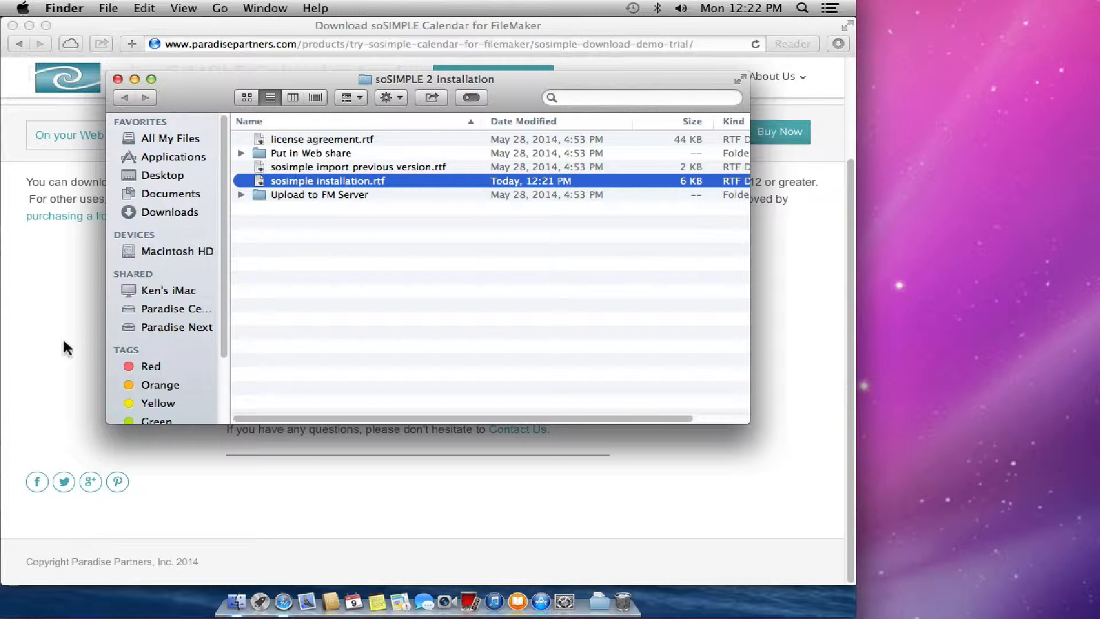
left_click(64, 320)
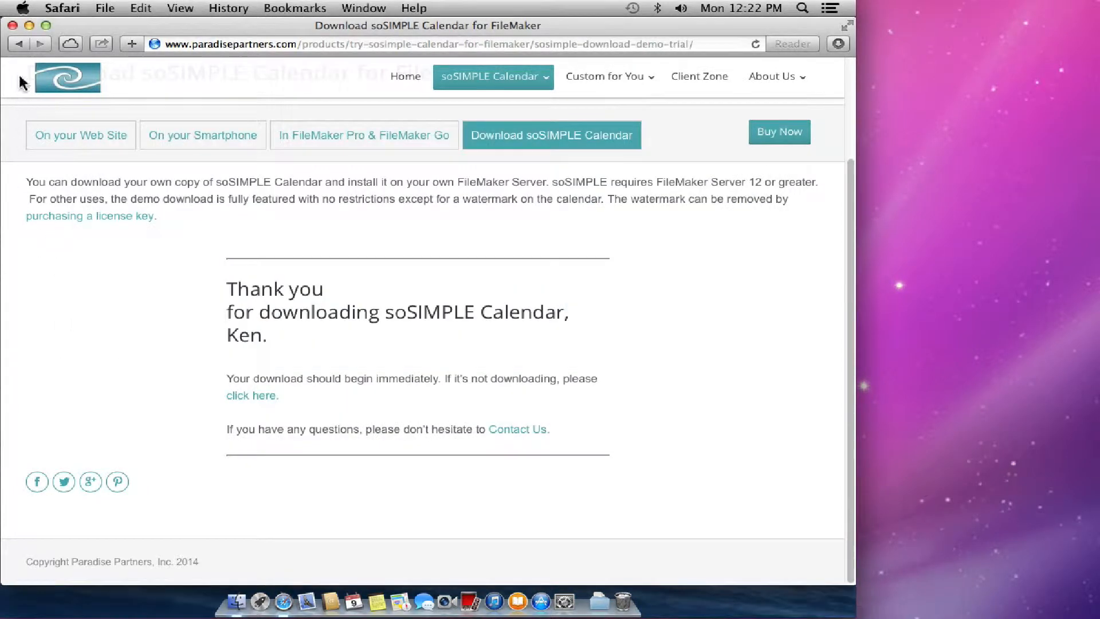
- Close Safari, launch the FMS 13 Admin Console shortcut and log in to view the server Status page
left_click(12, 25)
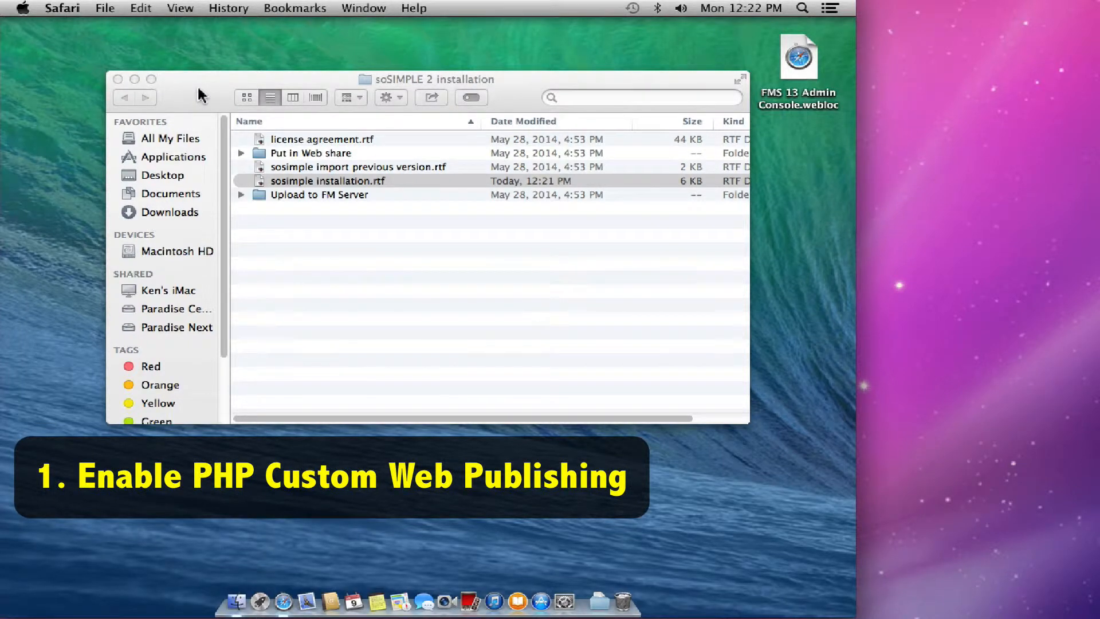
left_click_drag(201, 94, 164, 73)
left_click(799, 75)
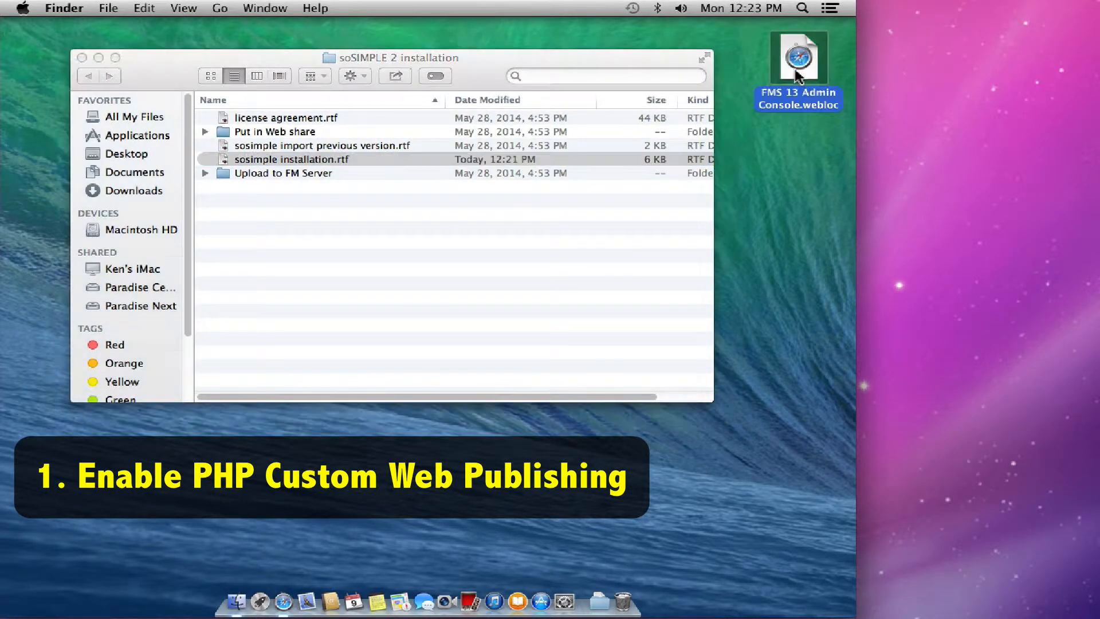
double_click(798, 74)
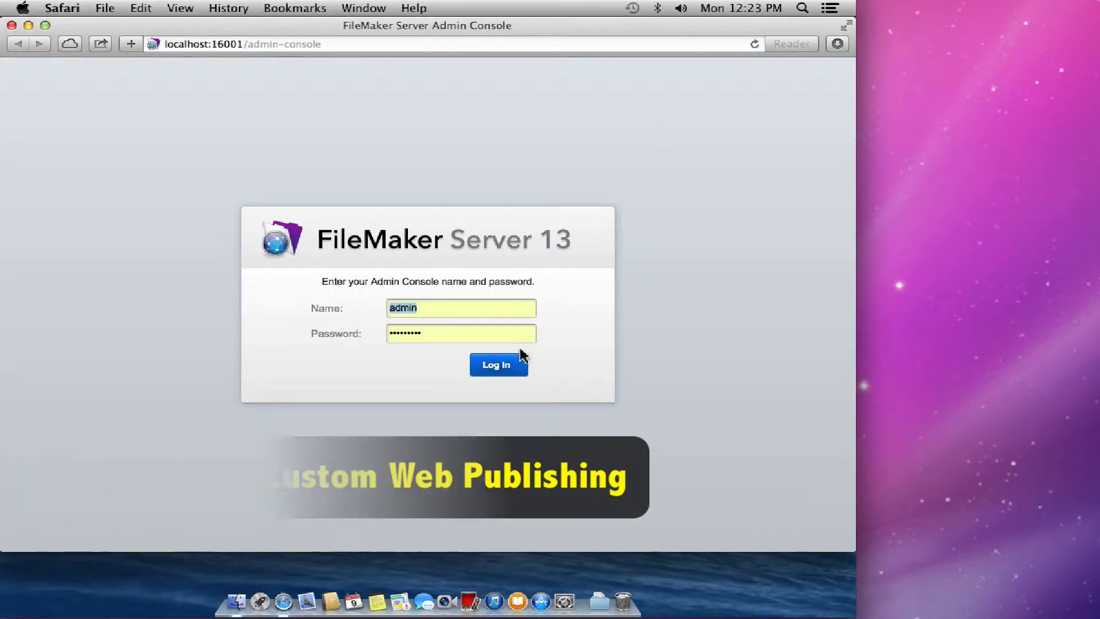
left_click(506, 364)
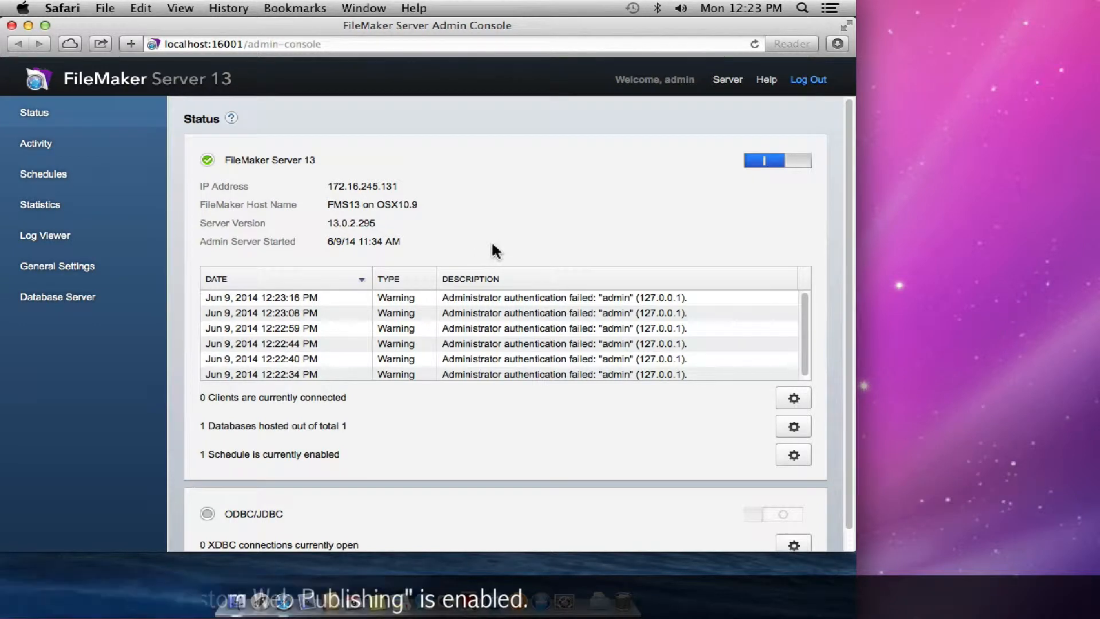
scroll(493, 250, "down", 2)
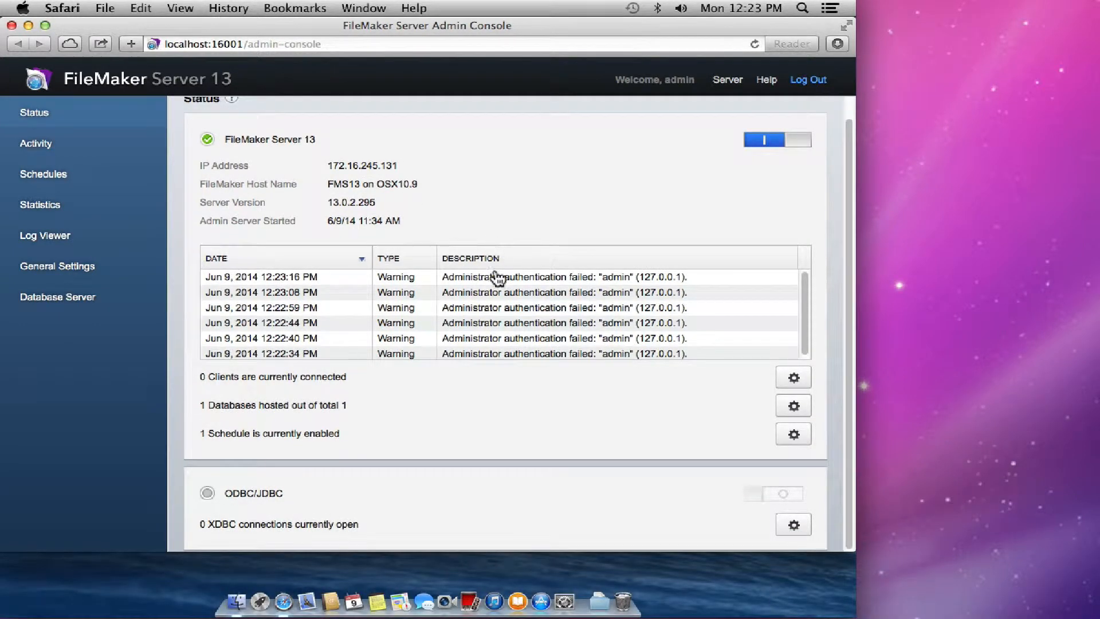
scroll(484, 275, "up", 2)
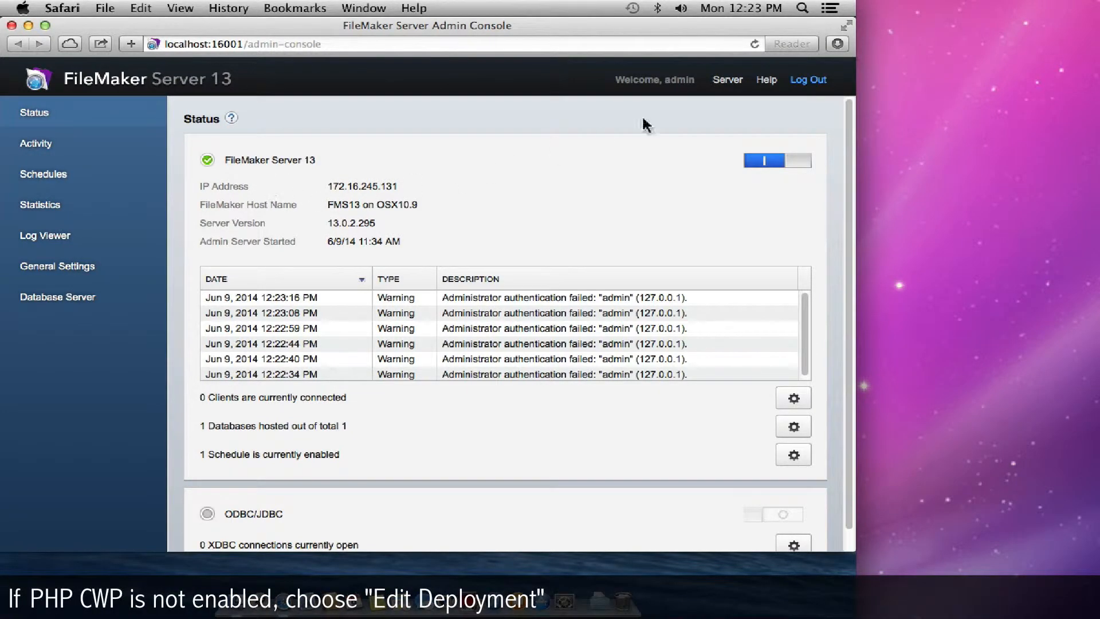
- Edit the server deployment to enable web publishing with PHP
left_click(725, 81)
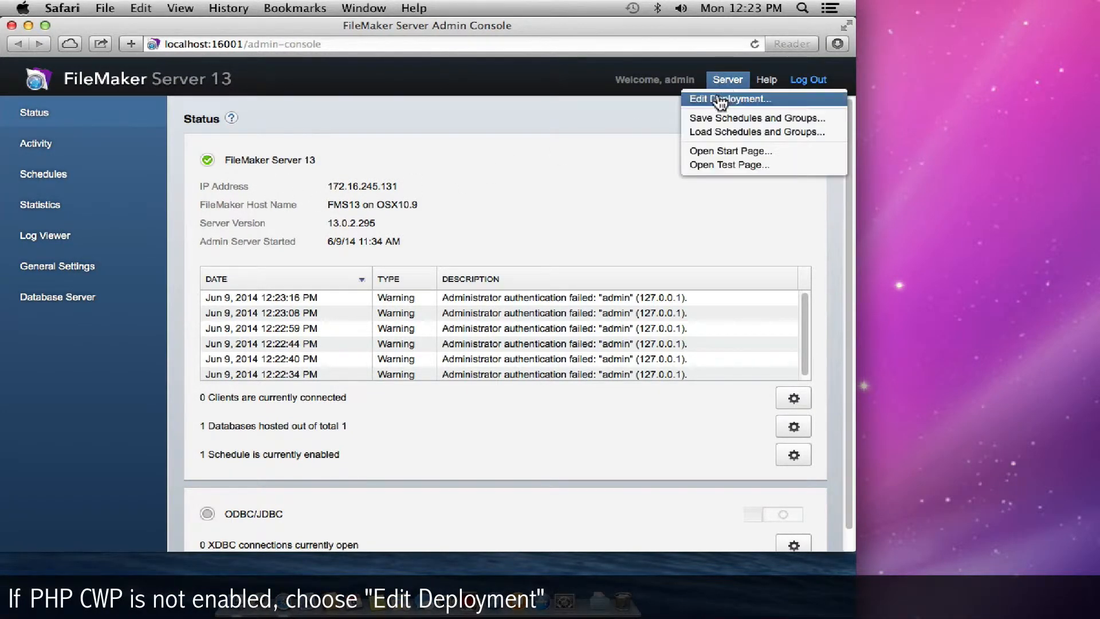
left_click(719, 101)
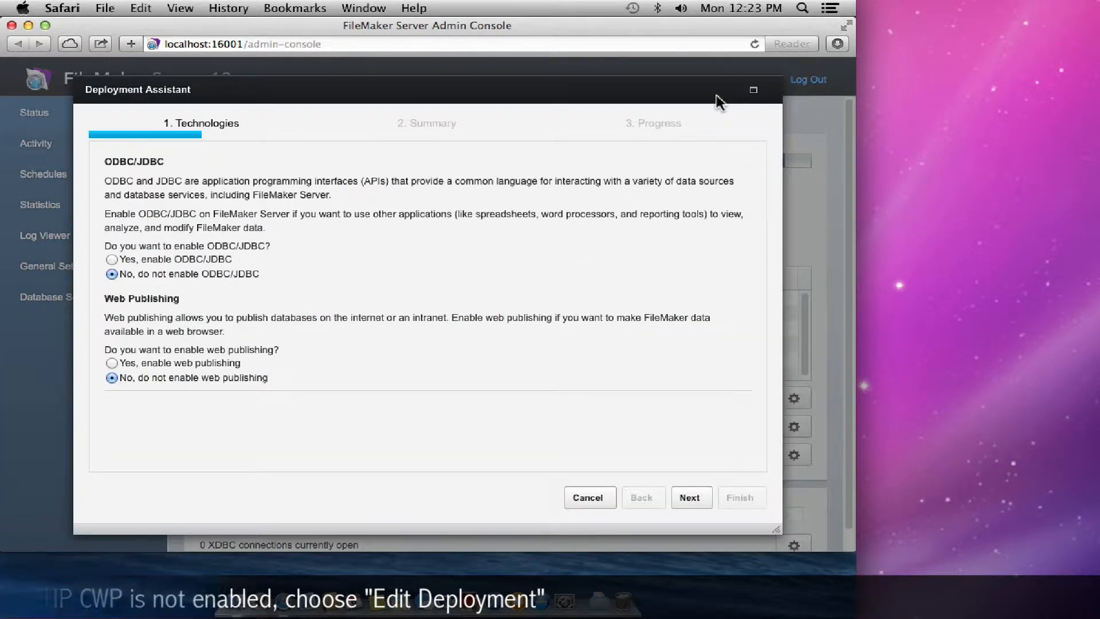
left_click(131, 364)
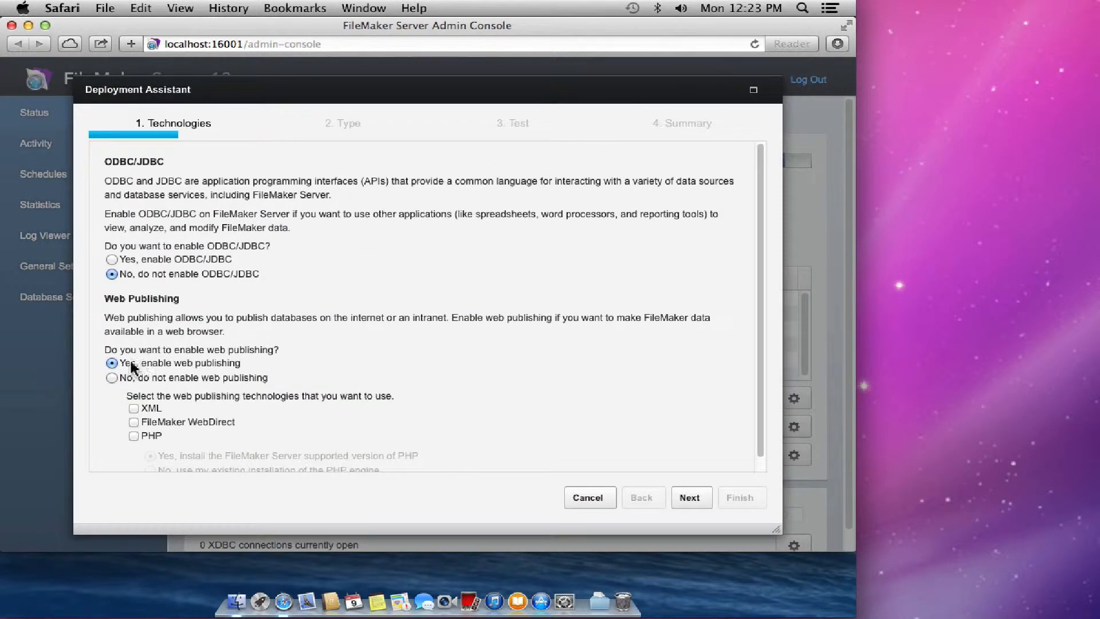
left_click(147, 436)
scroll(308, 432, "down", 1)
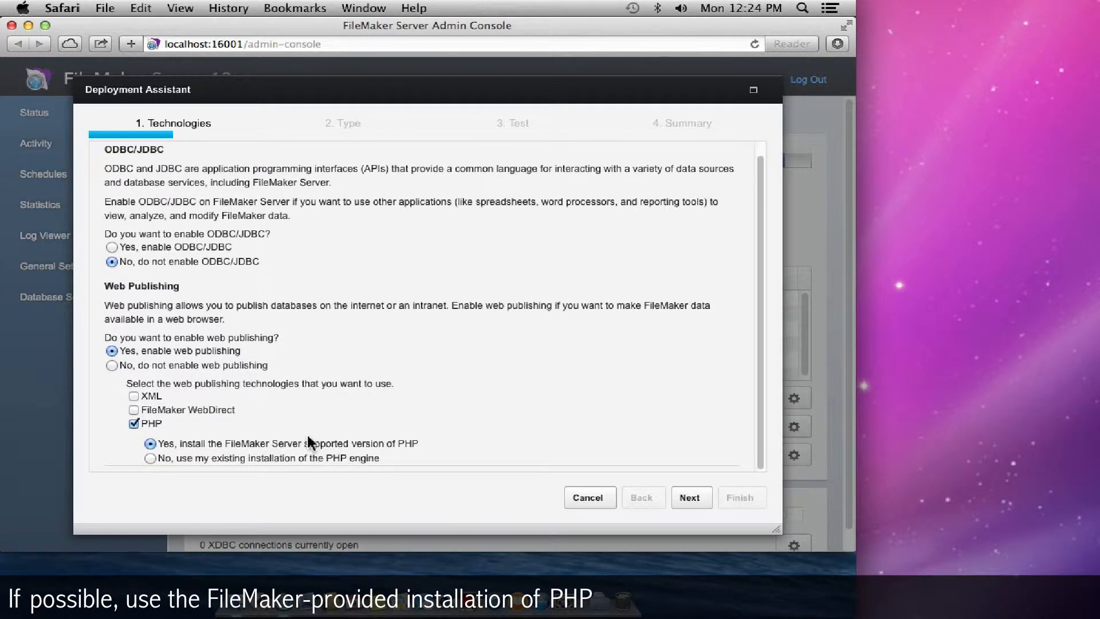
- Keep the single-machine deployment, pass the test and summary, and deploy the new settings
left_click(683, 499)
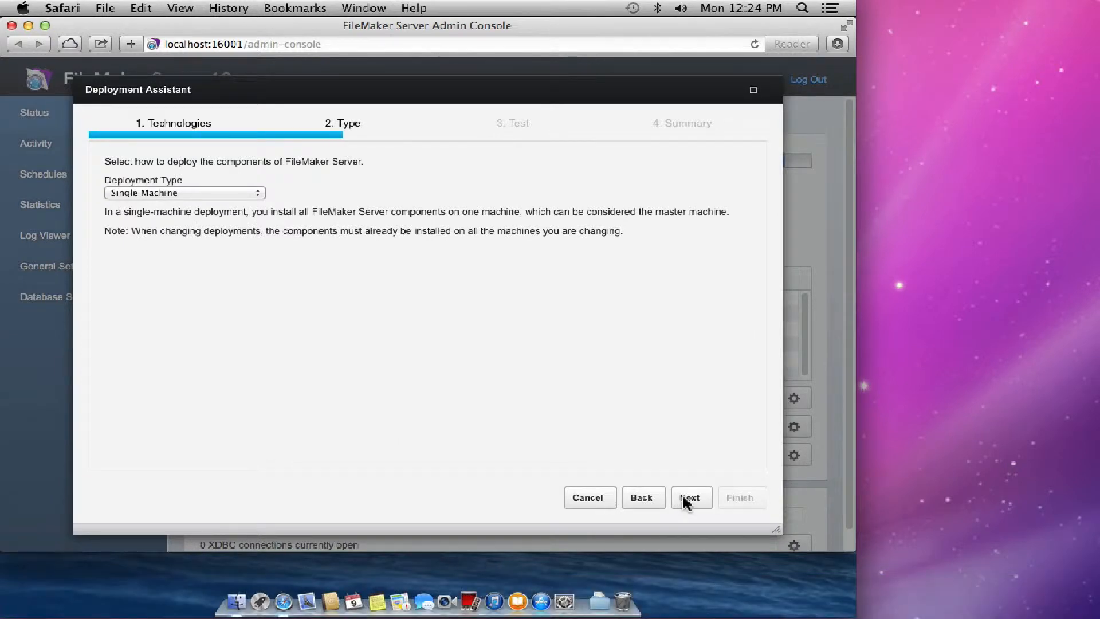
left_click(686, 502)
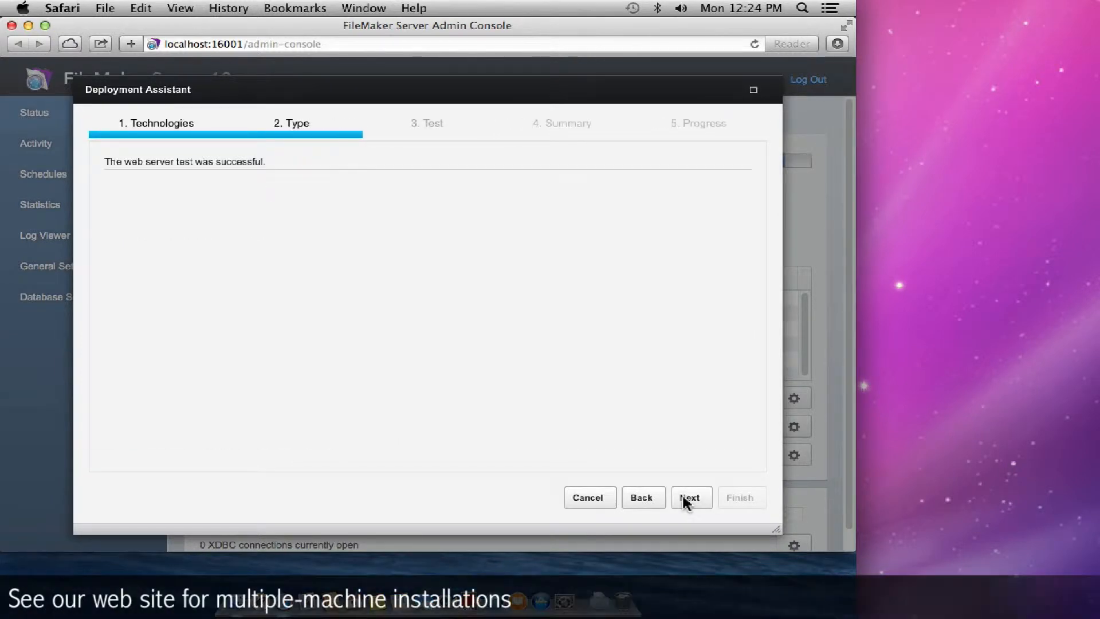
left_click(687, 501)
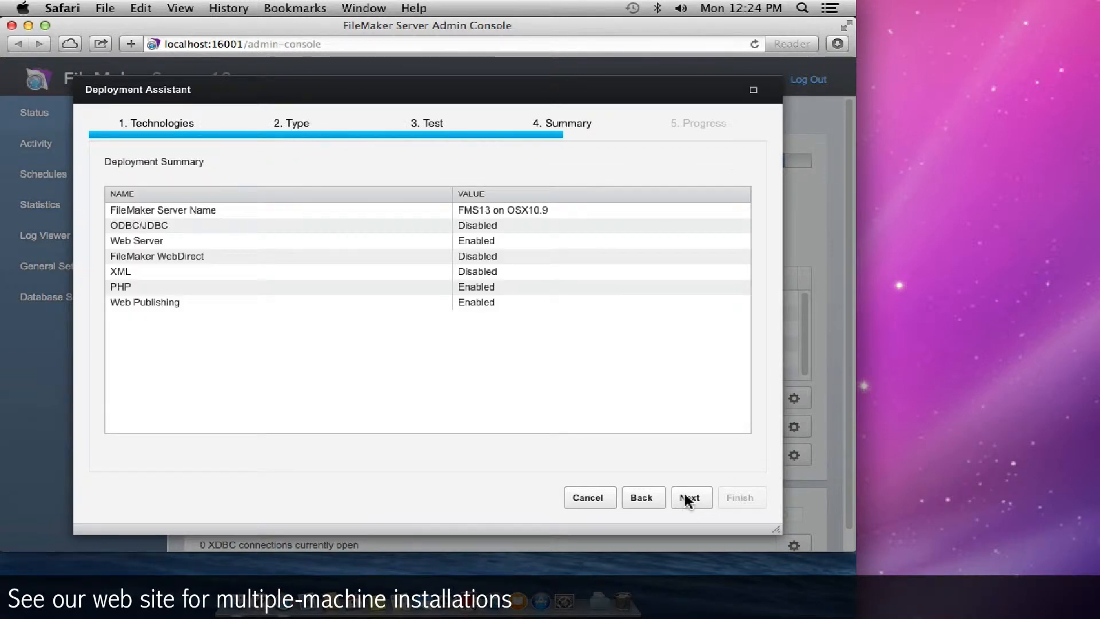
left_click(687, 500)
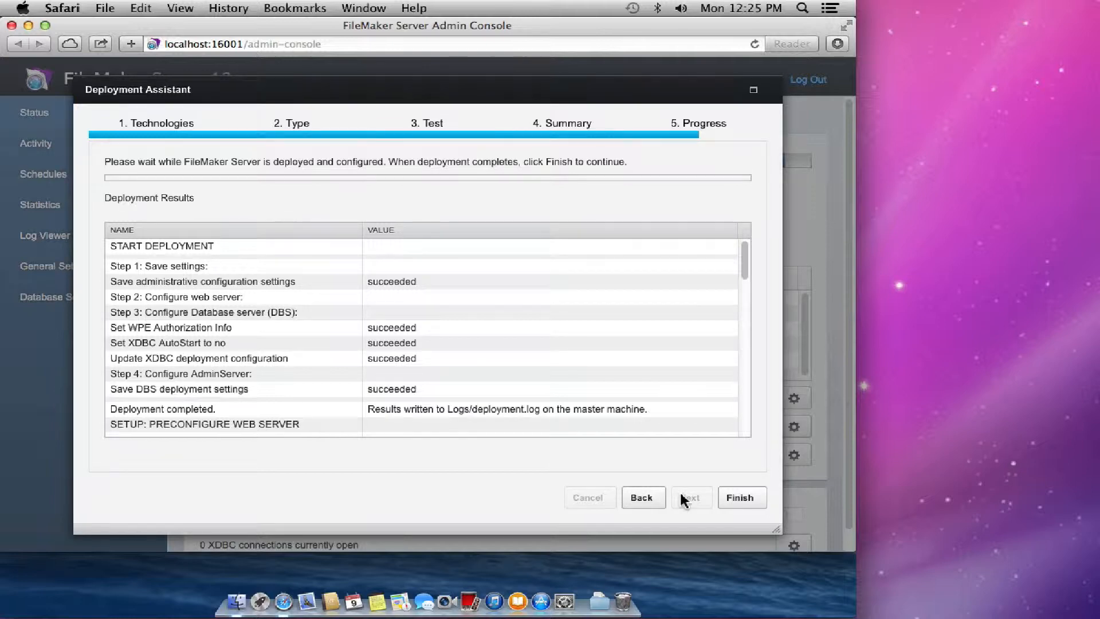
left_click(739, 498)
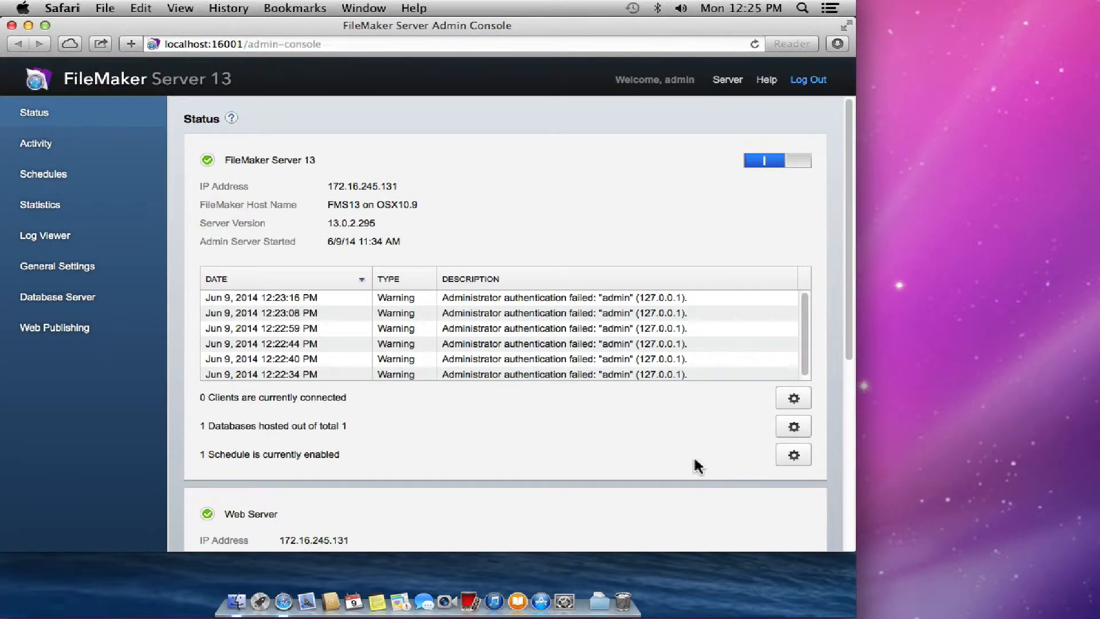
- Run the PHP Custom Web Publishing test from the server's Test Page, accepting the certificate warning
left_click(726, 85)
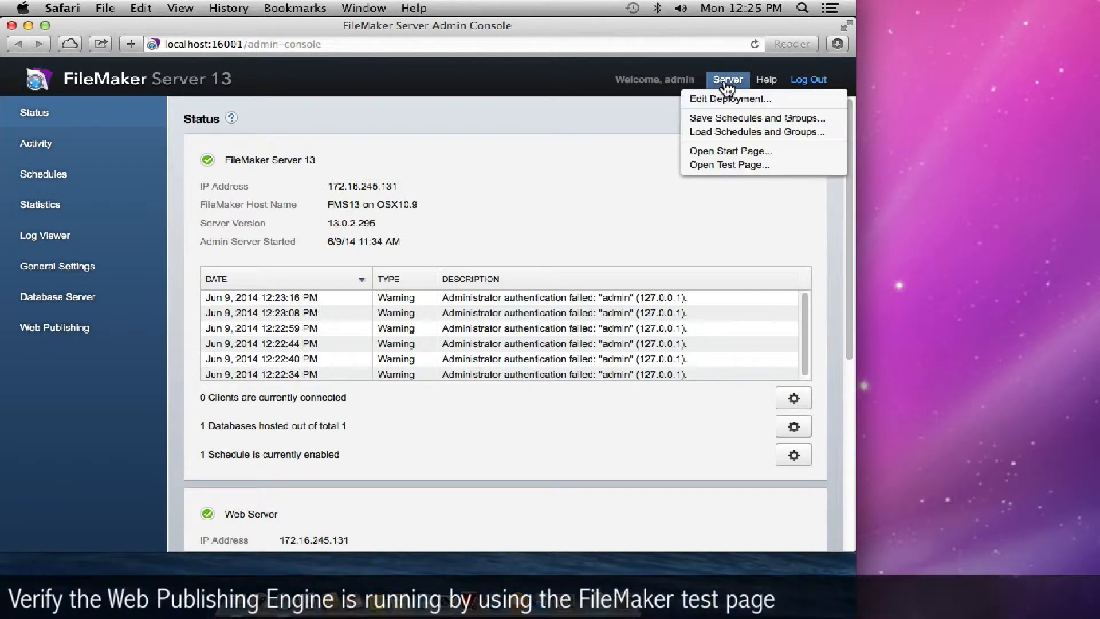
left_click(719, 165)
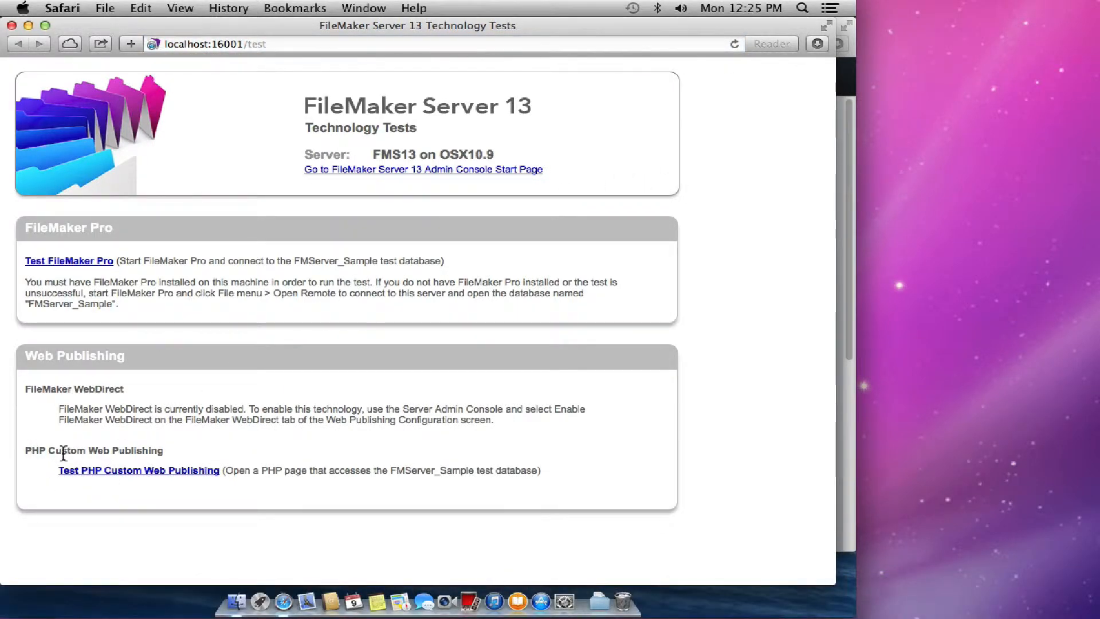
left_click(142, 472)
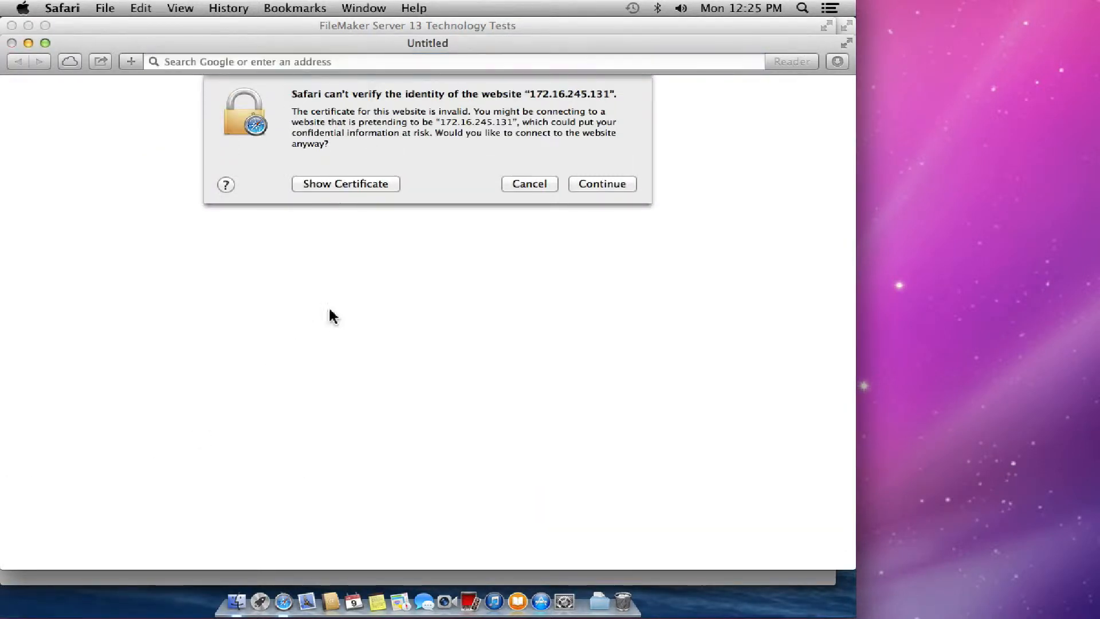
left_click(590, 187)
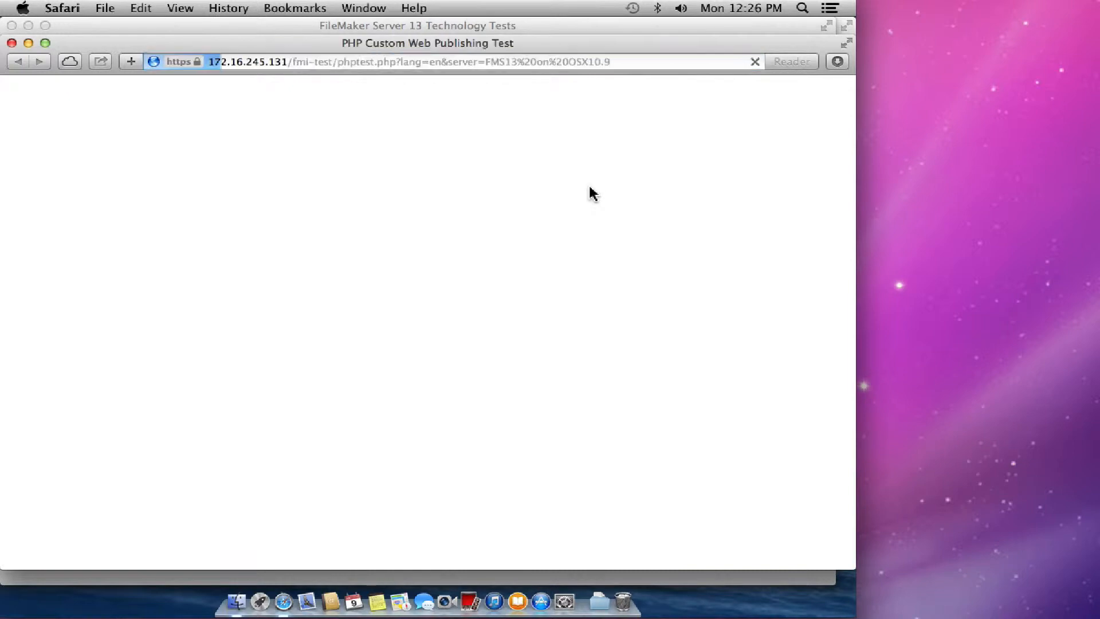
- Check the PHP test results, close both test windows and switch to Finder
scroll(201, 317, "down", 5)
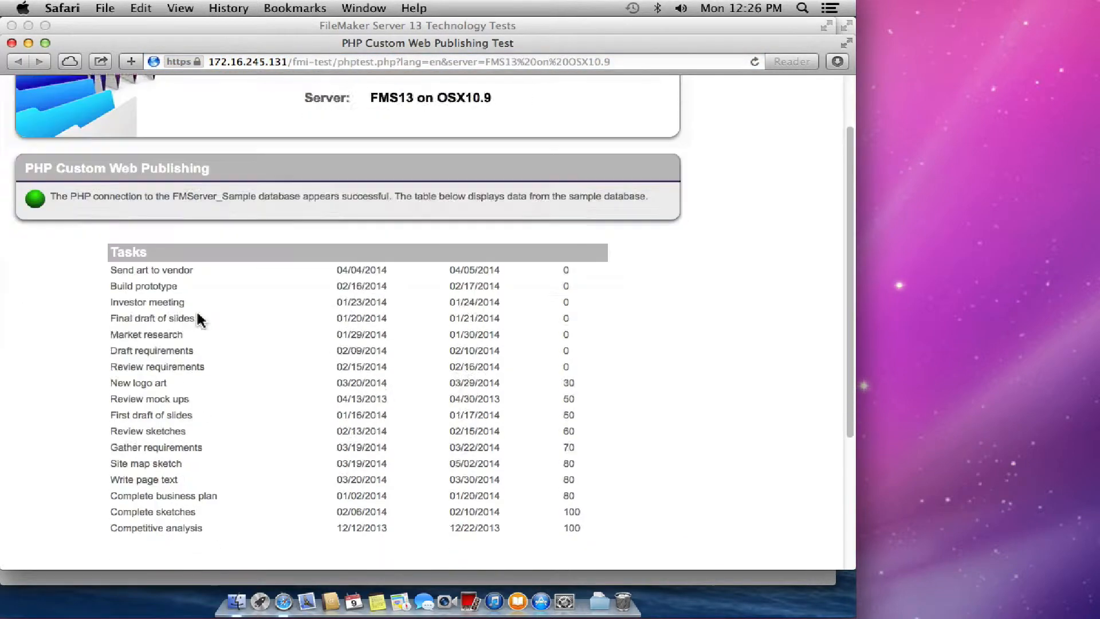
scroll(201, 317, "up", 5)
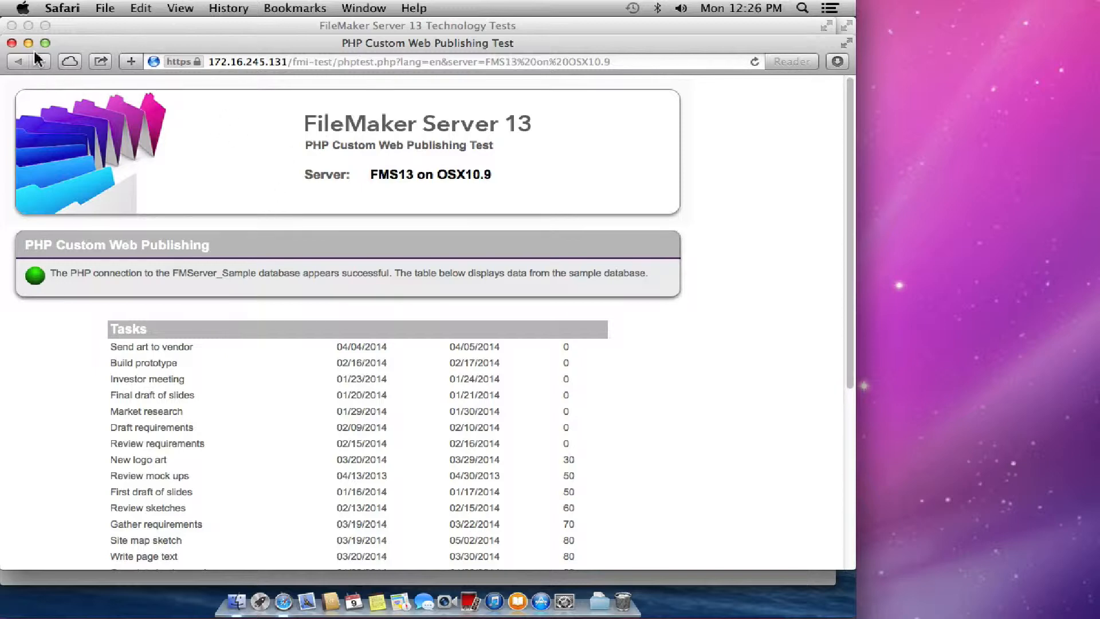
left_click(21, 58)
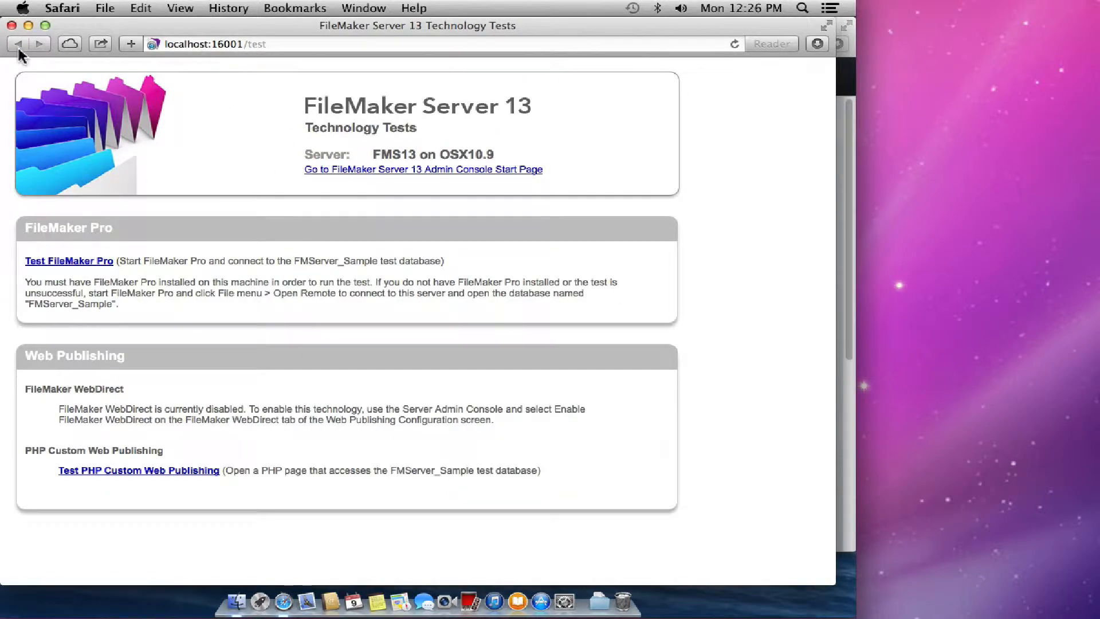
left_click(11, 26)
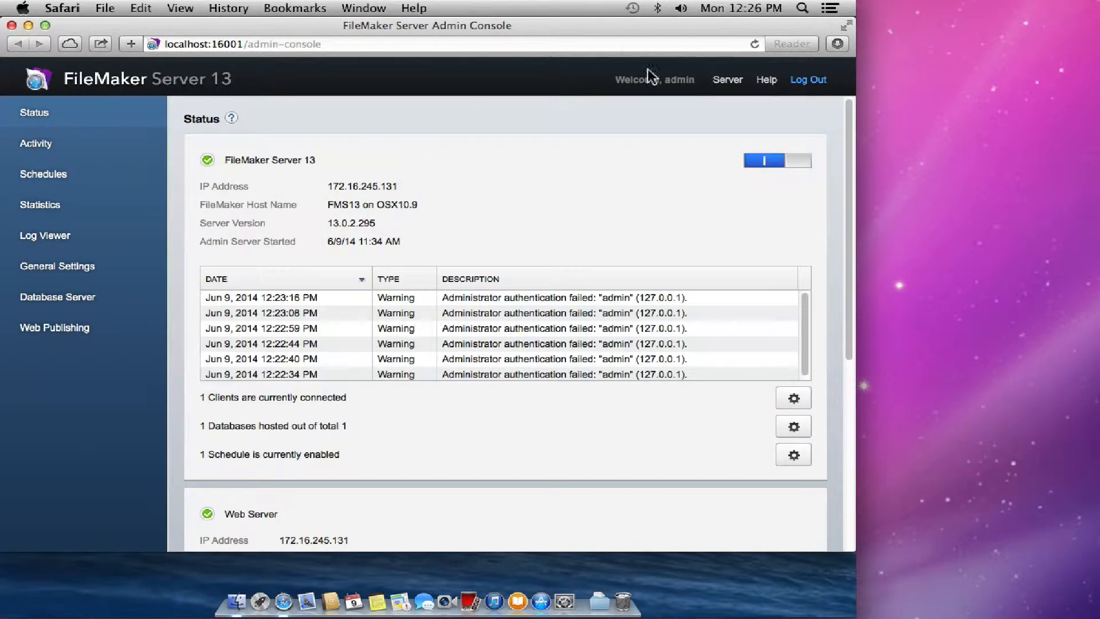
key("super+h")
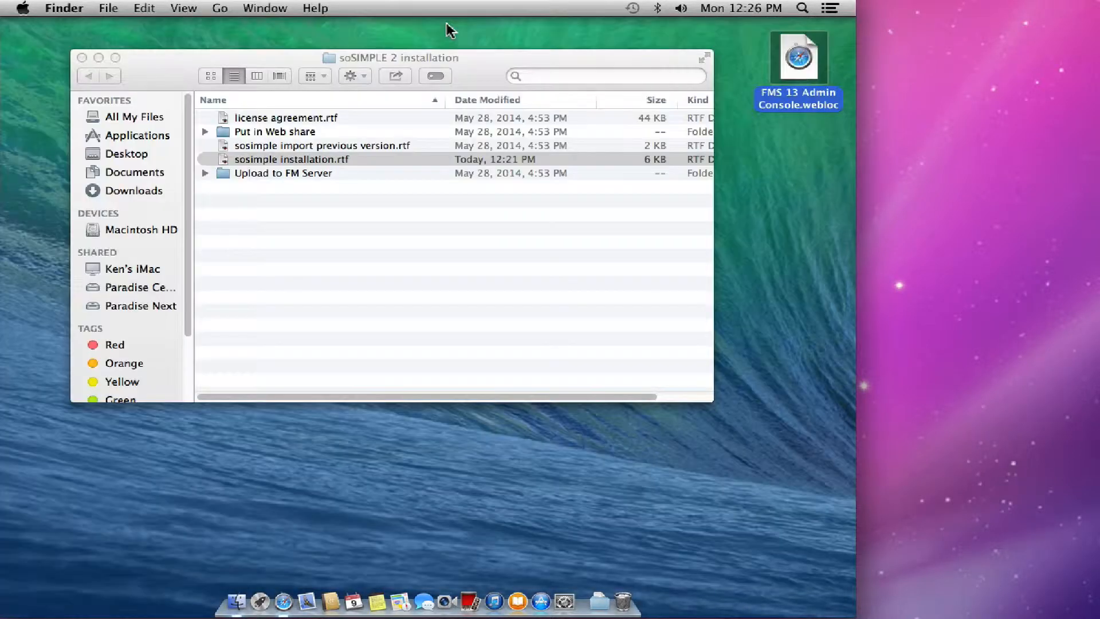
- Navigate from Macintosh HD through Library > FileMaker Server > HTTPServer into the htdocs folder
left_click(435, 249)
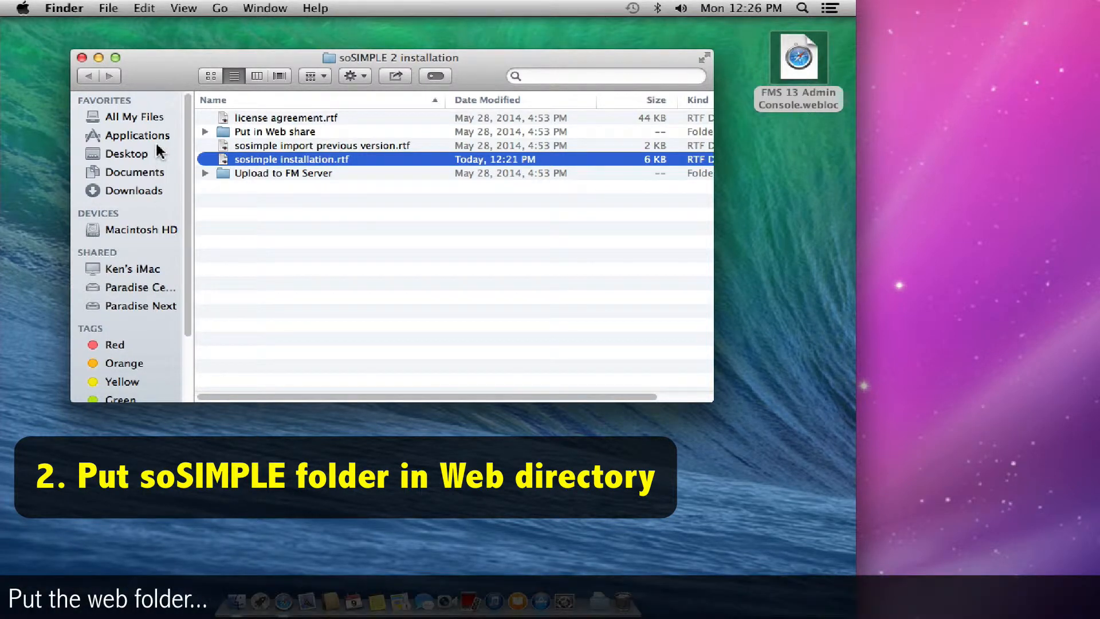
left_click(141, 230)
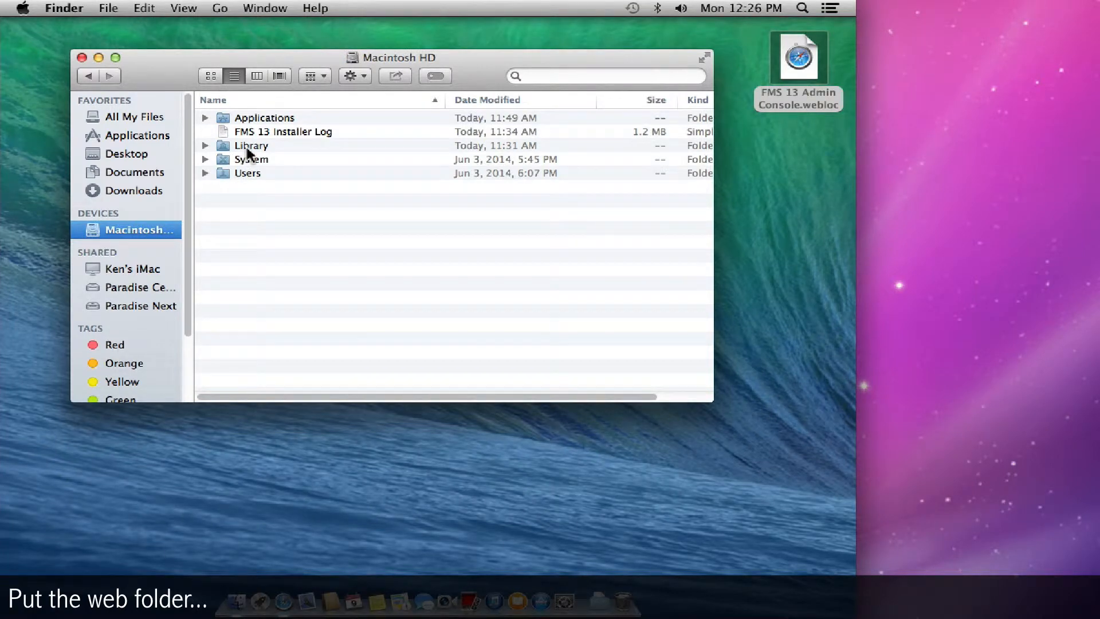
double_click(247, 147)
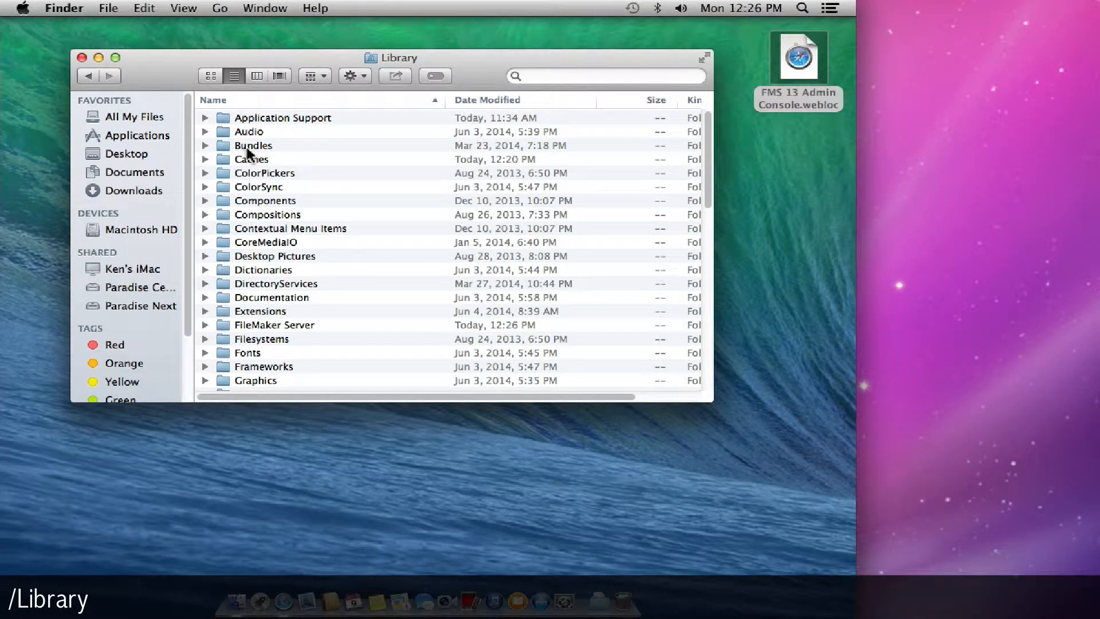
double_click(271, 325)
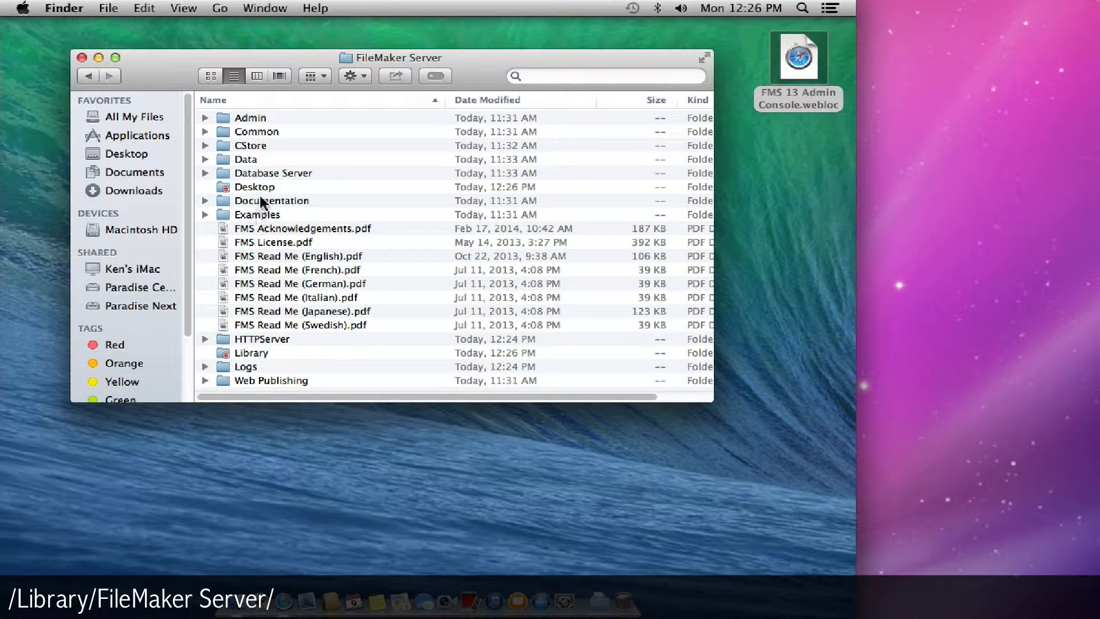
left_click(253, 341)
double_click(253, 341)
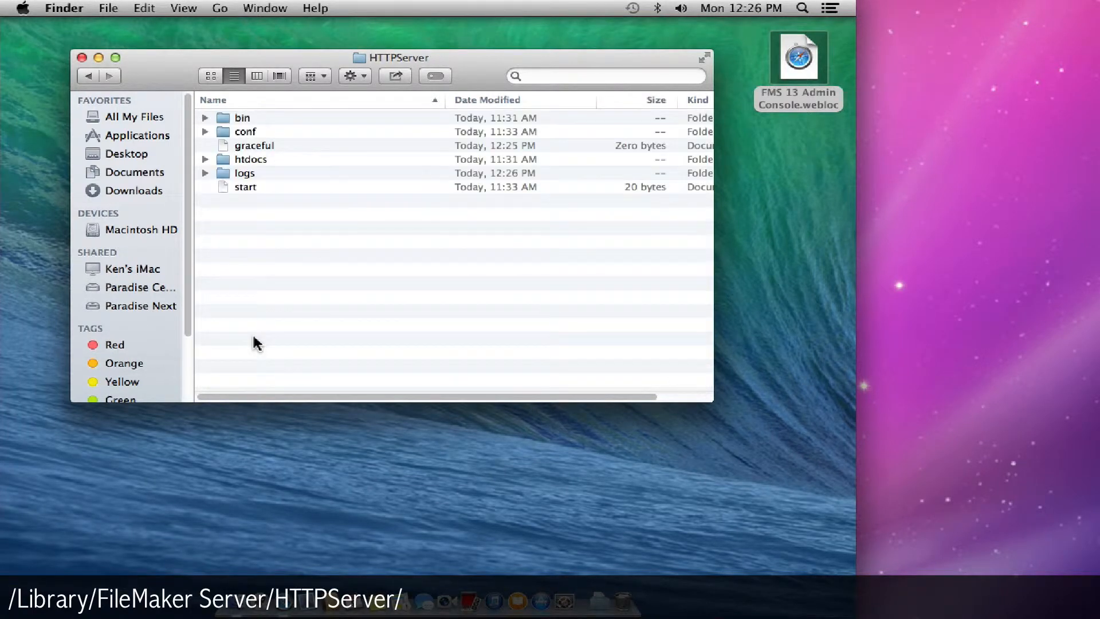
double_click(243, 161)
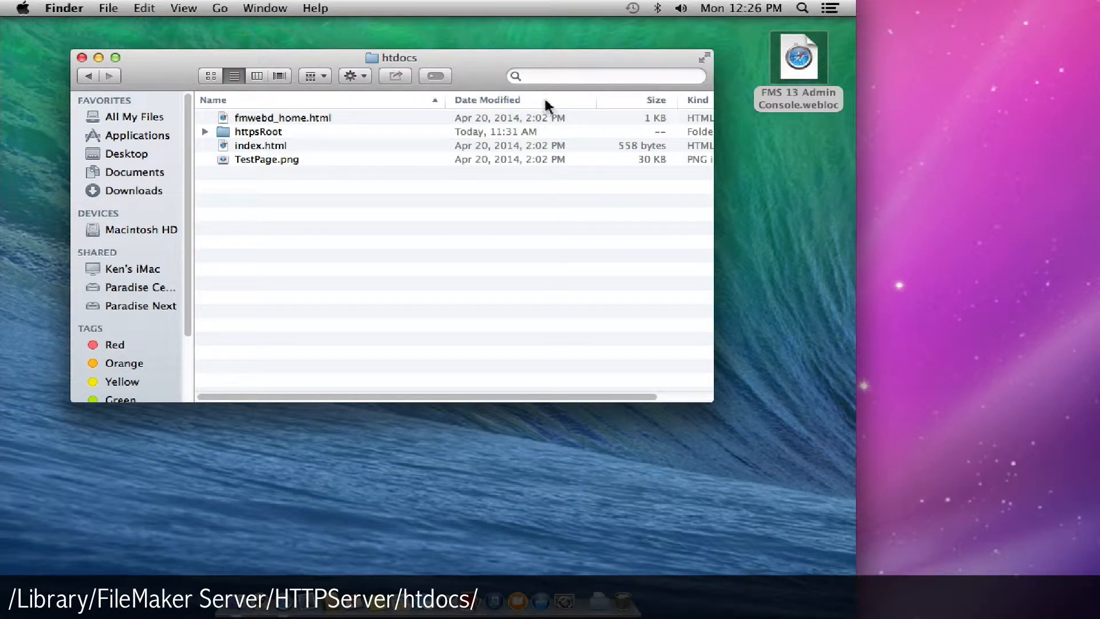
left_click_drag(486, 71, 434, 82)
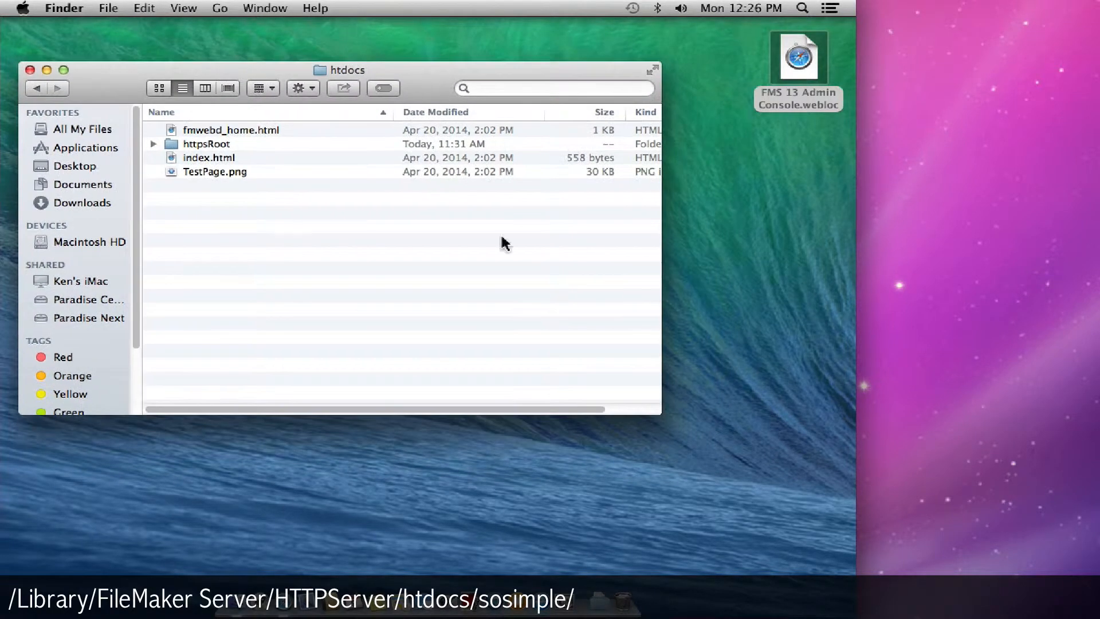
- Open the Put in Web share folder from soSIMPLE 2 installation beside the htdocs window
left_click(596, 602)
left_click(598, 576)
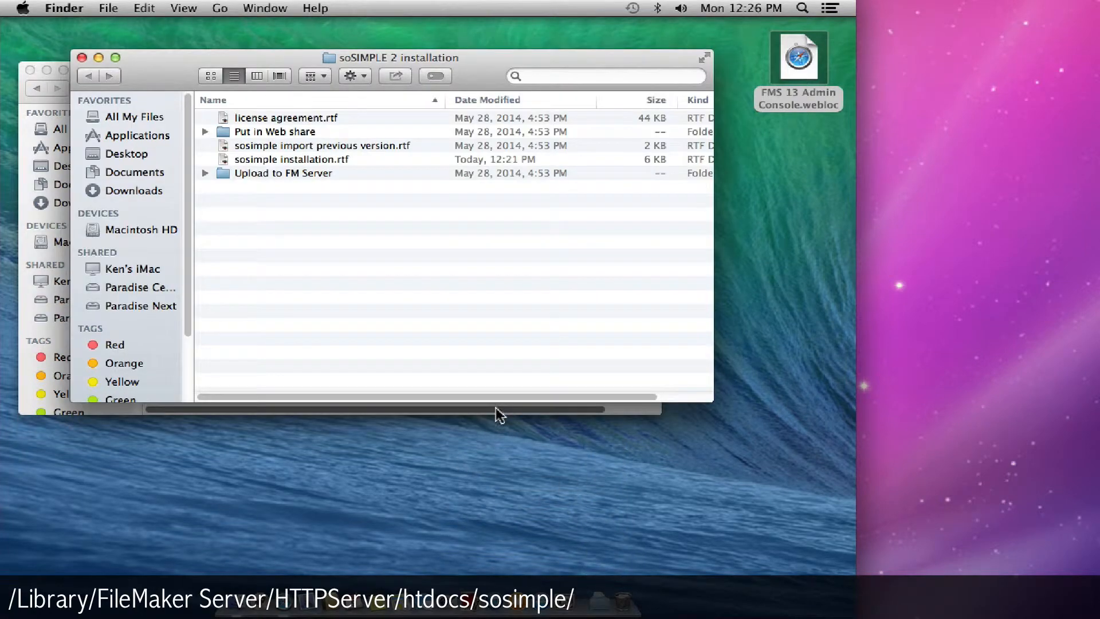
double_click(299, 131)
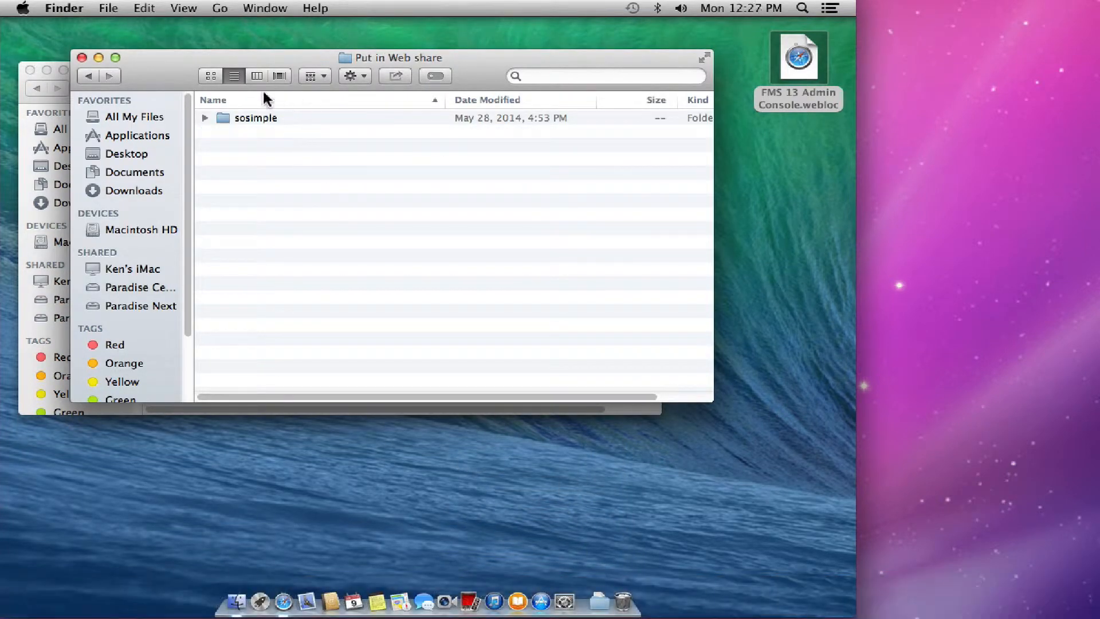
left_click_drag(274, 60, 543, 143)
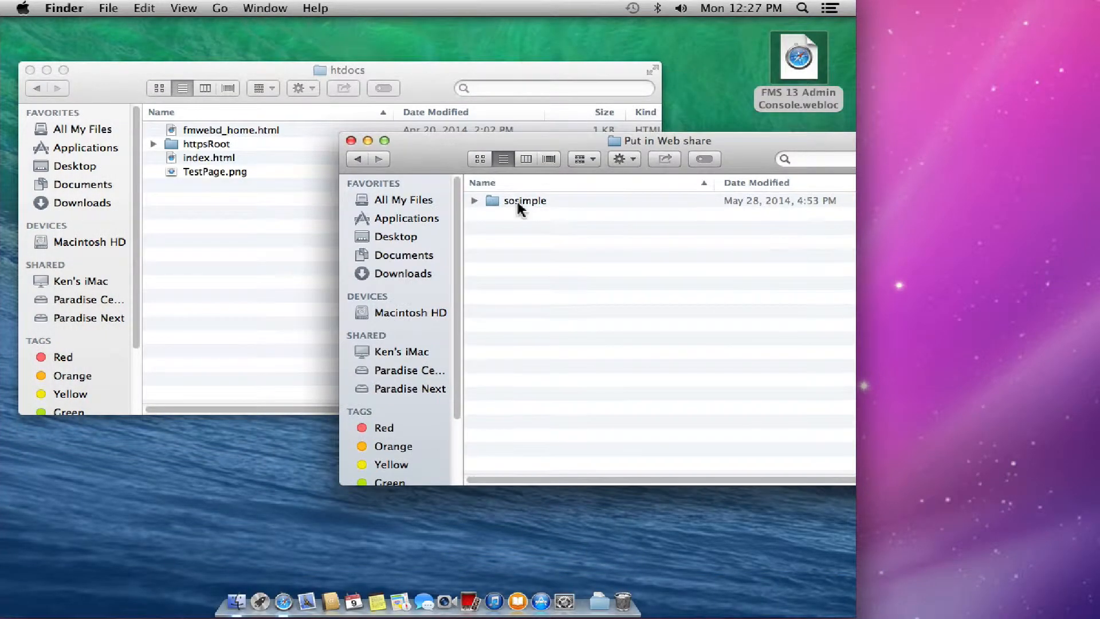
- Move the sosimple folder into htdocs with the administrator password and open it there
left_click_drag(524, 201, 304, 226)
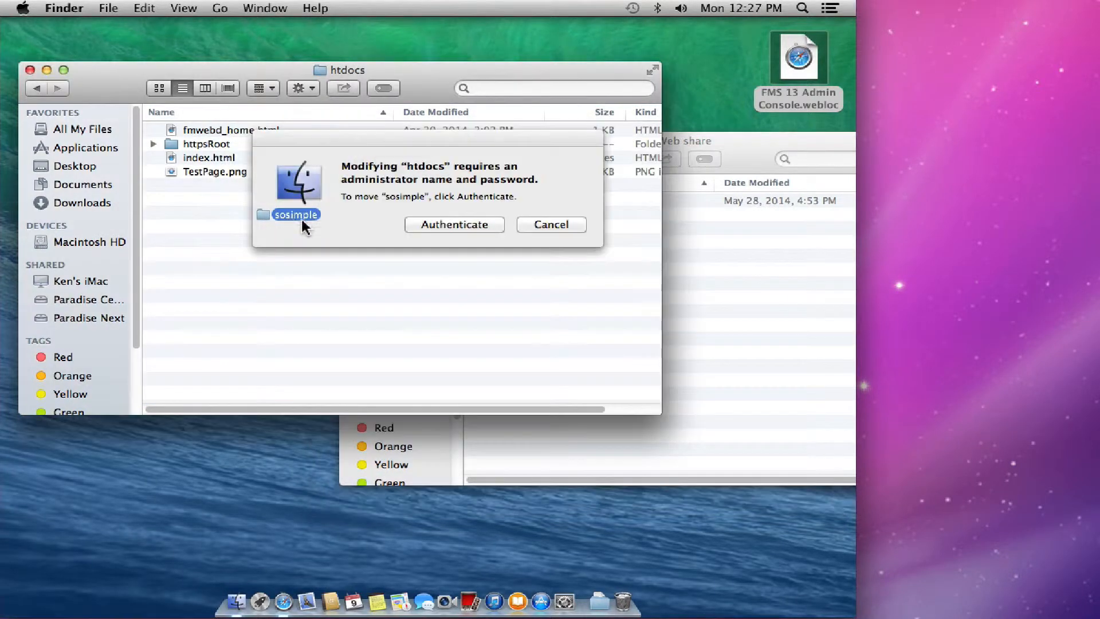
left_click(444, 224)
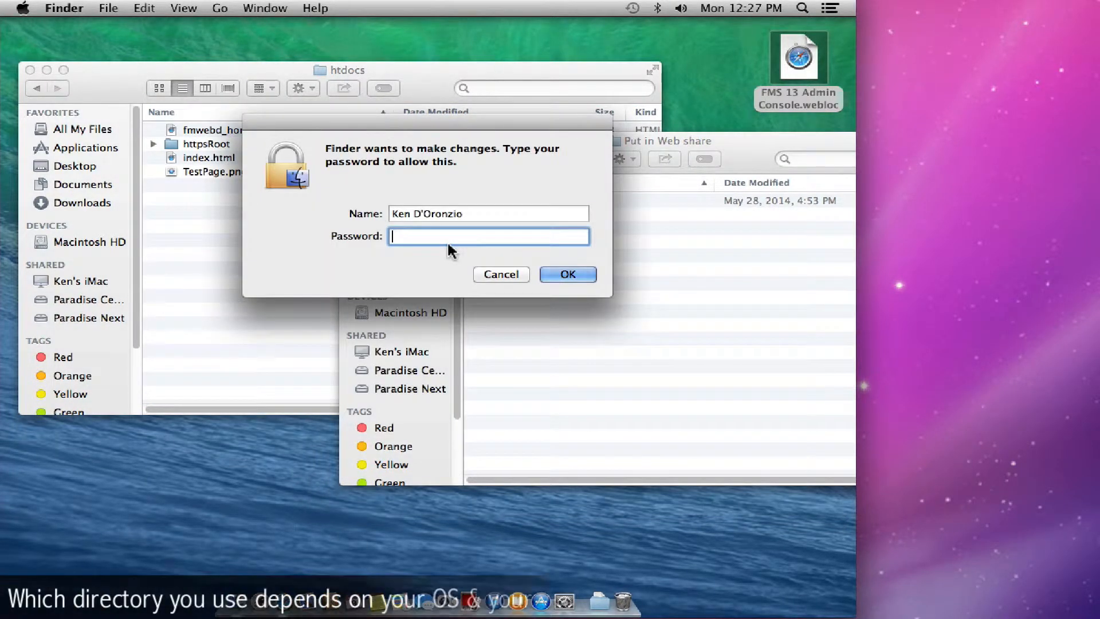
type("••••••••")
key("Return")
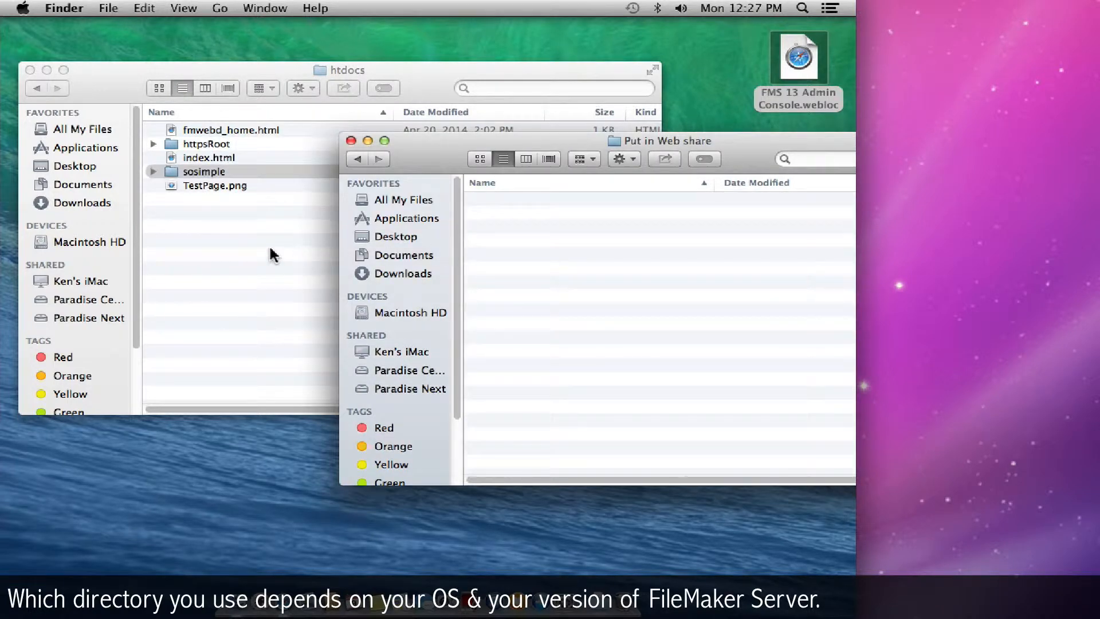
left_click(270, 253)
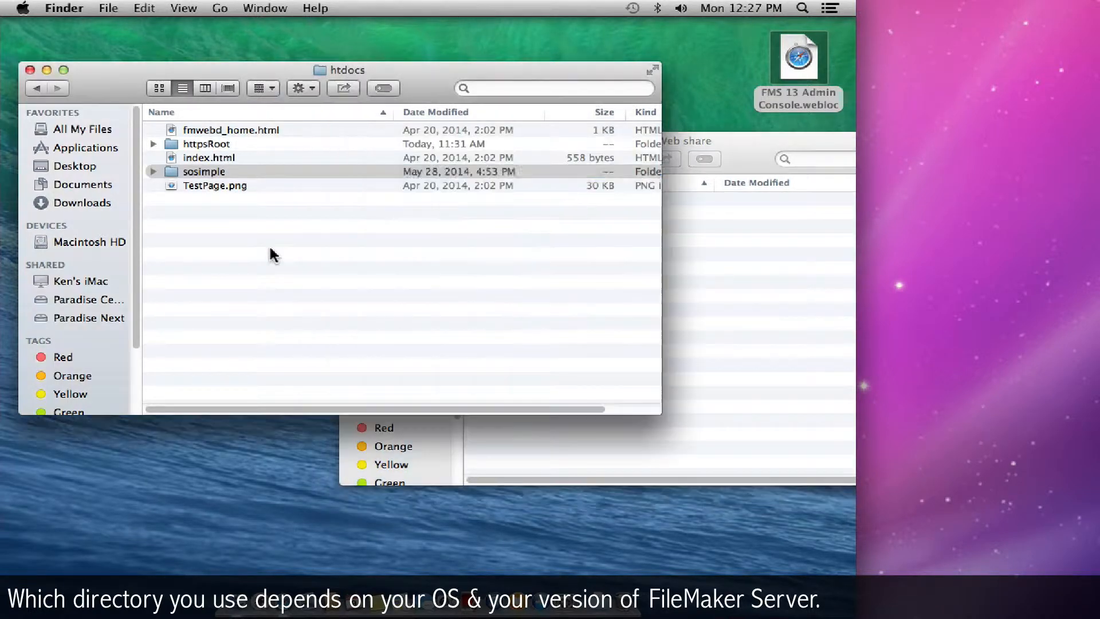
double_click(202, 172)
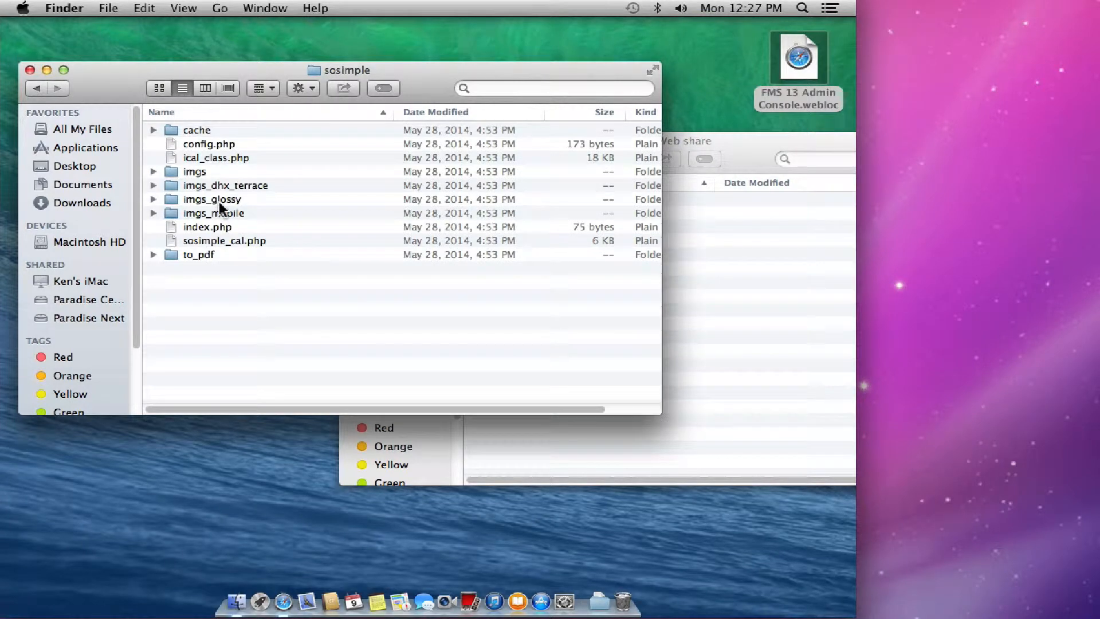
- Show the cache folder's Get Info permissions and unlock them with the administrator password
left_click(193, 133)
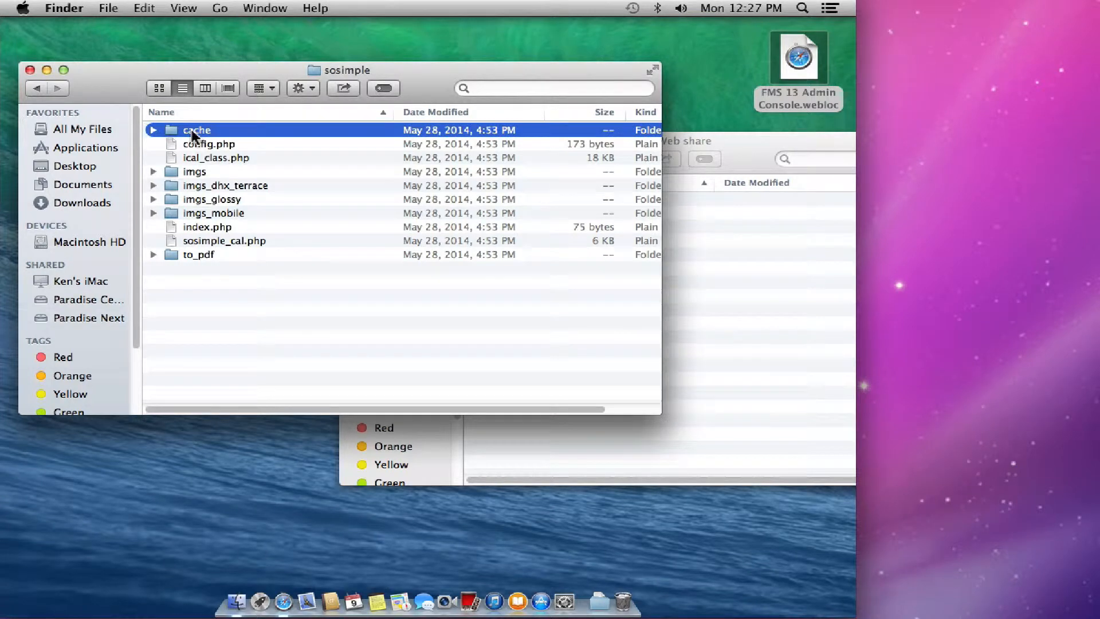
left_click(109, 8)
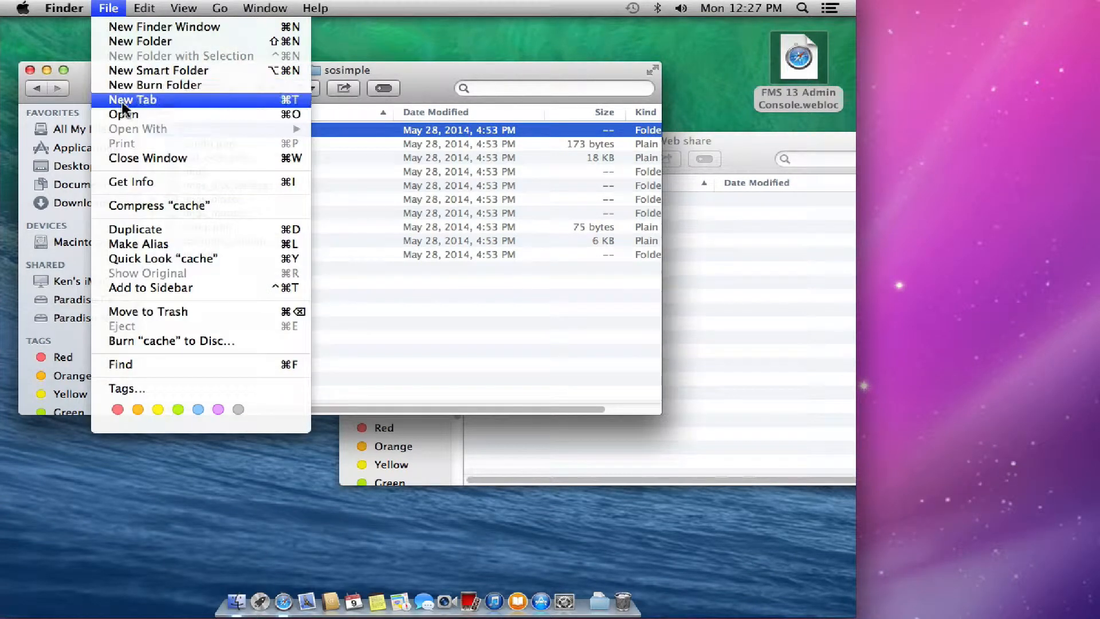
left_click(134, 182)
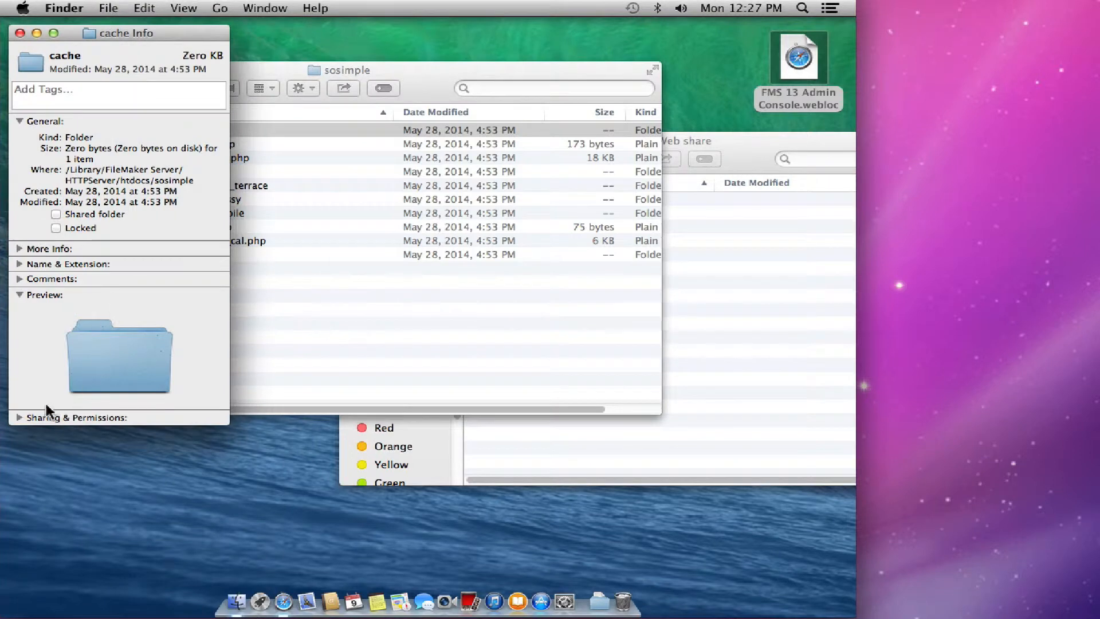
left_click(20, 418)
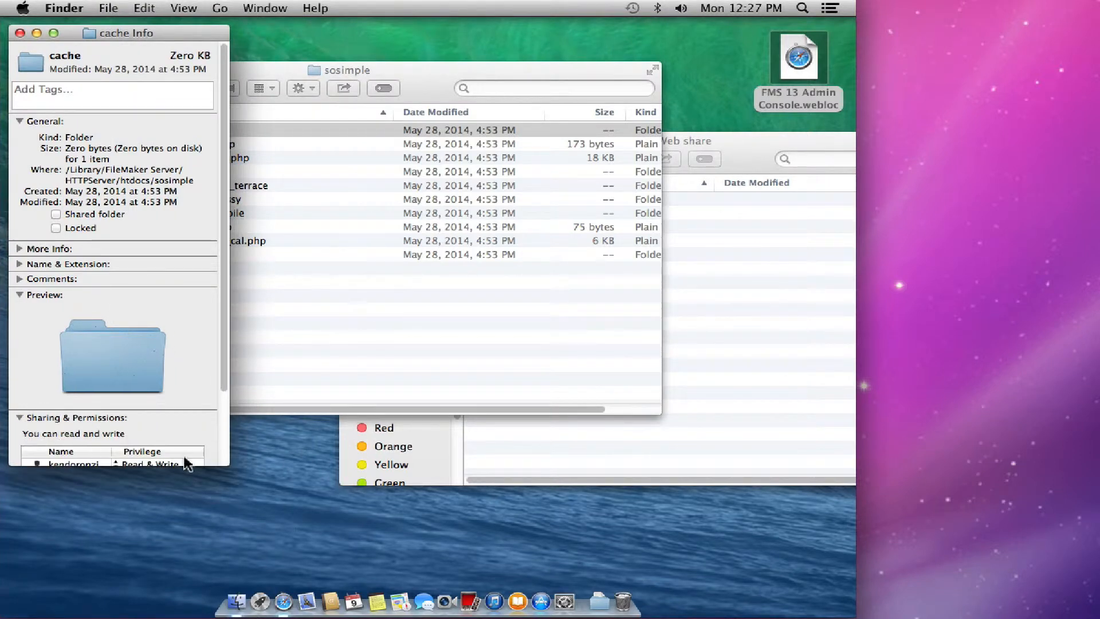
left_click_drag(208, 468, 211, 578)
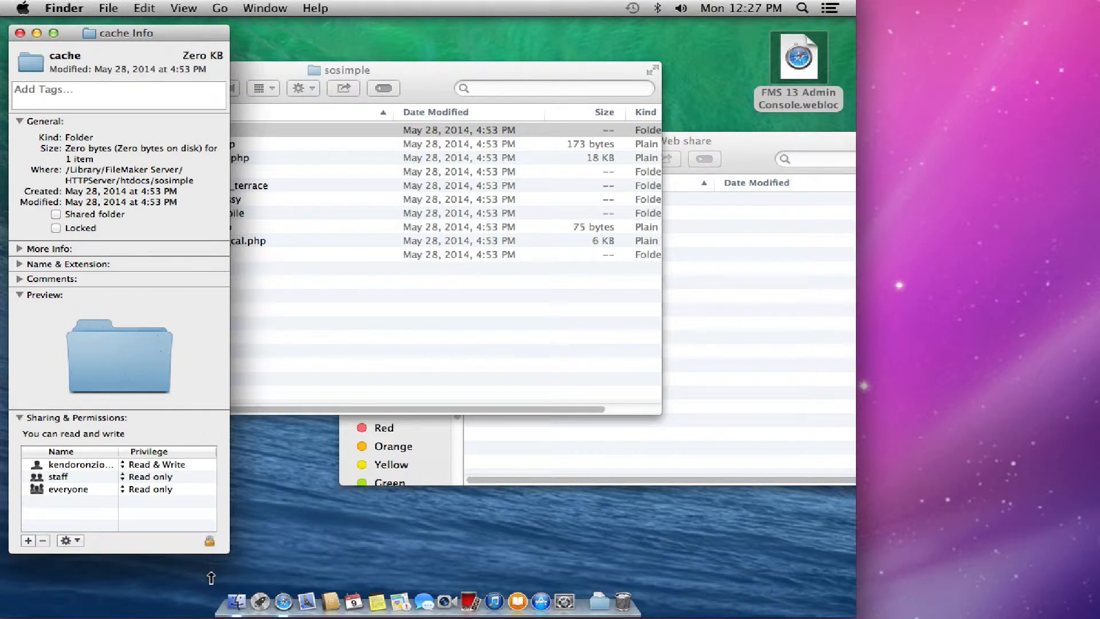
left_click(209, 542)
type("*******")
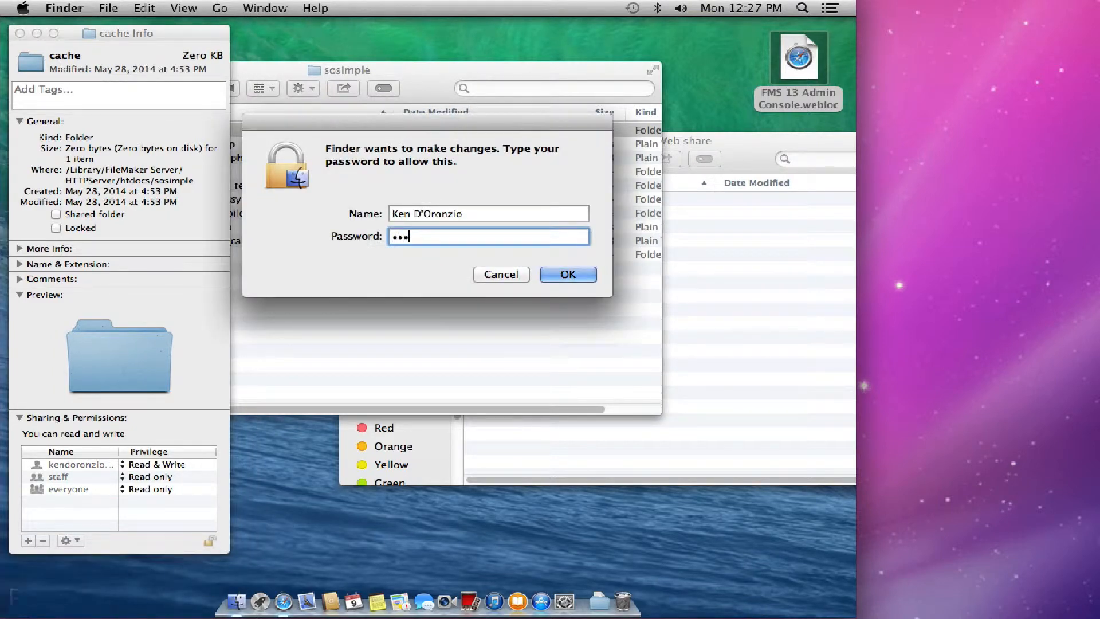
key("Return")
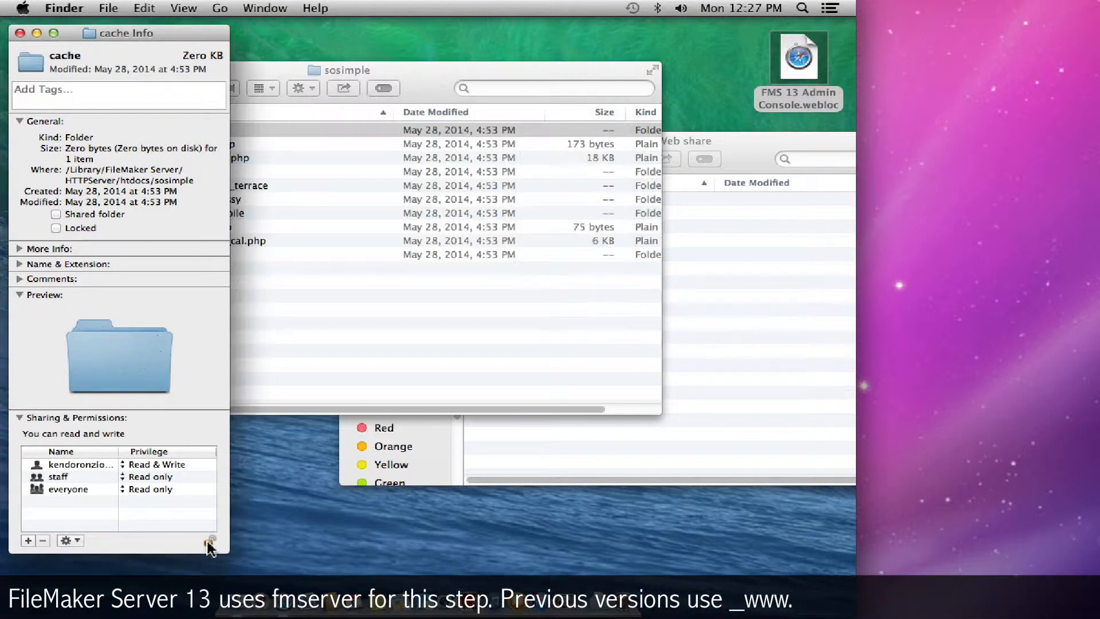
- Add the fmserver user with Read & Write access and close the info window
left_click(27, 541)
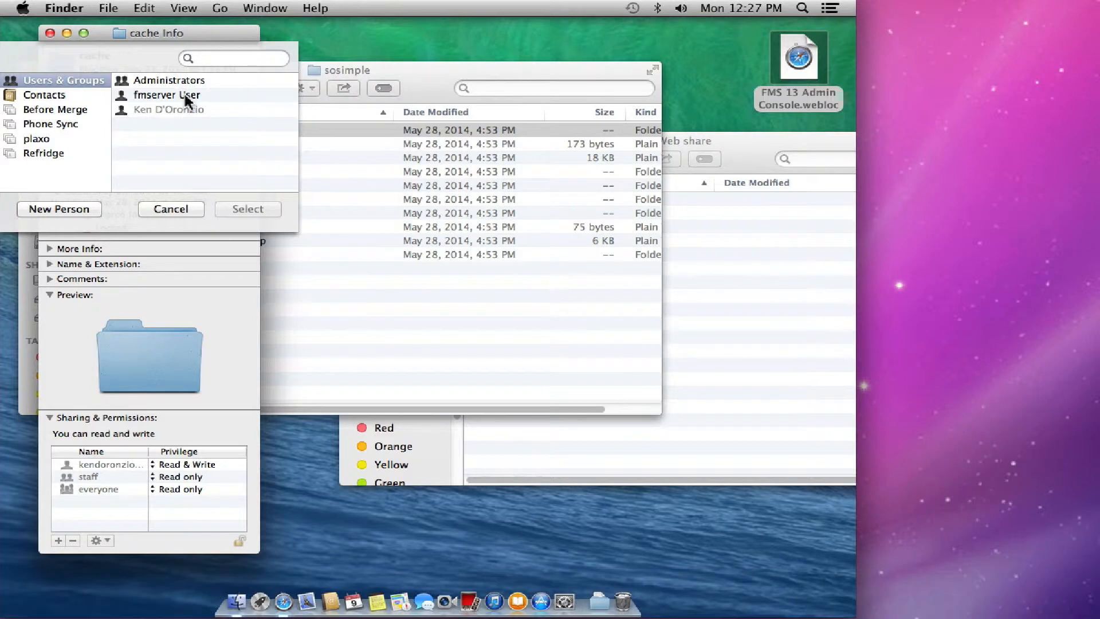
double_click(190, 96)
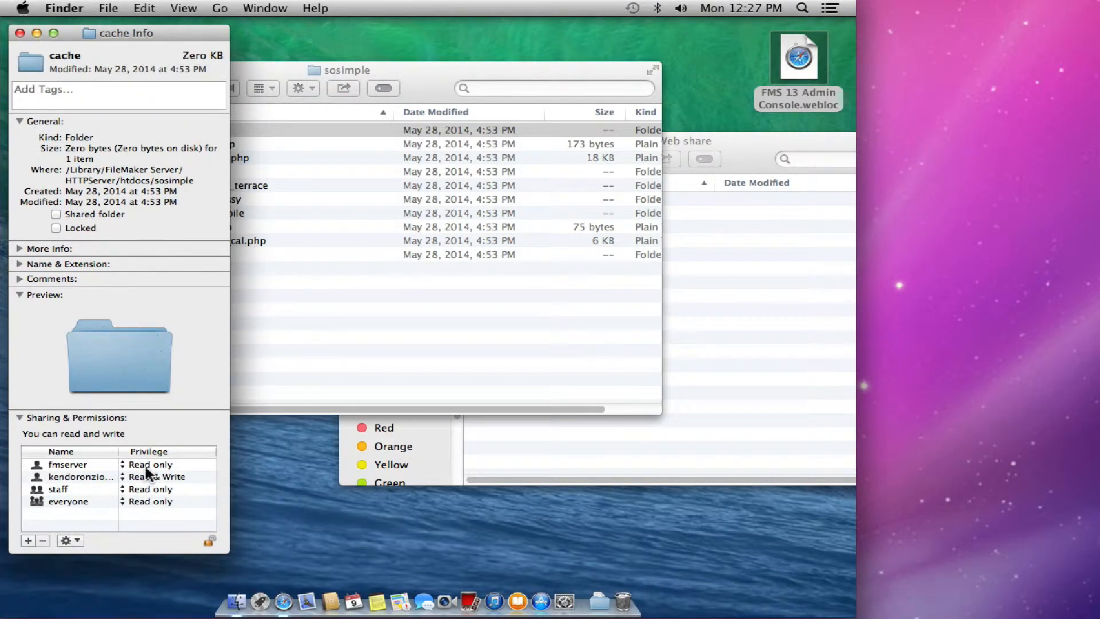
left_click(147, 467)
left_click(122, 455)
left_click(19, 33)
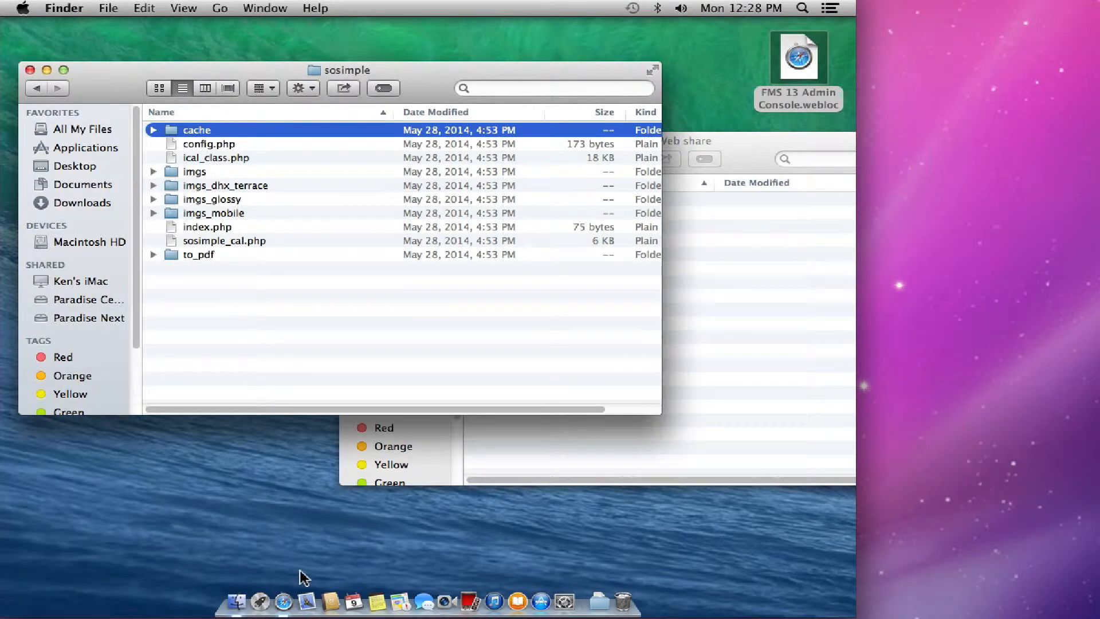
left_click(284, 603)
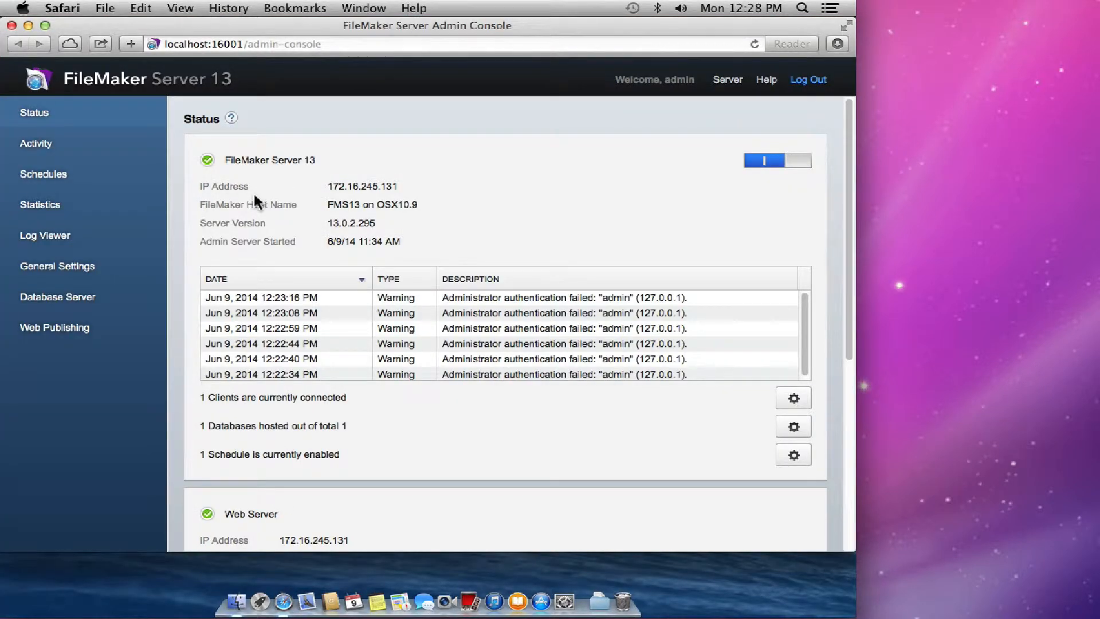
key("super+n")
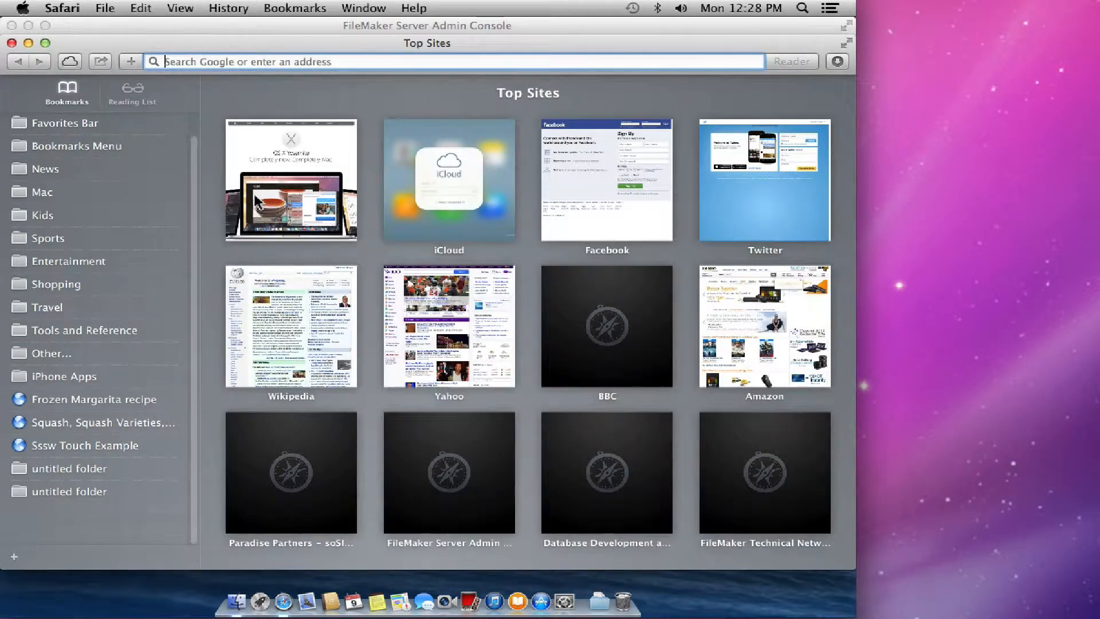
mouse_move(255, 196)
type("h")
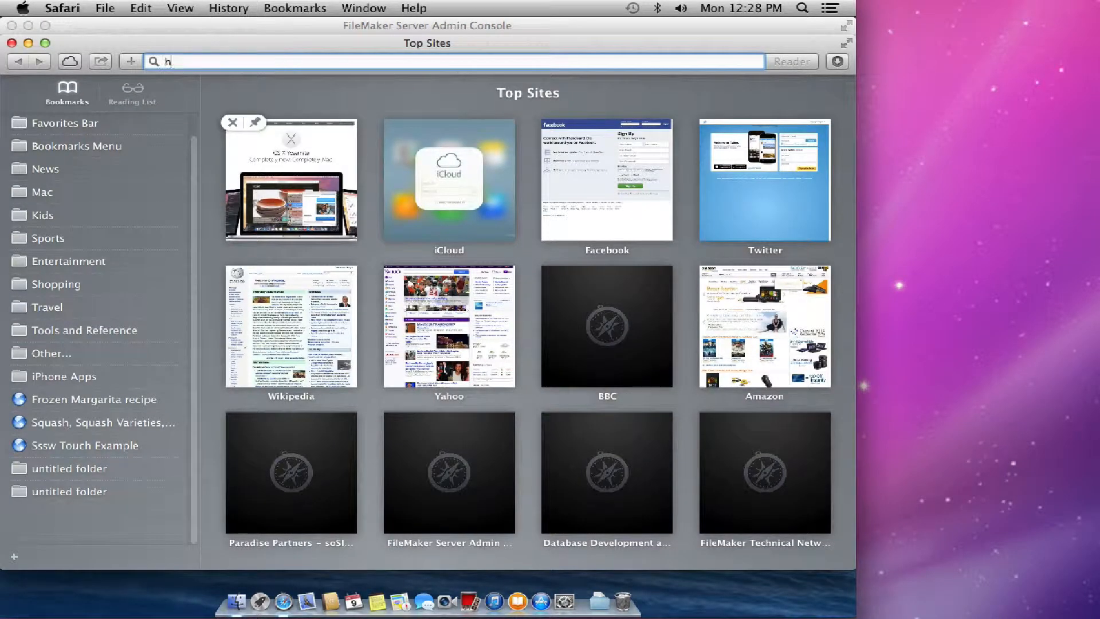
type("ttp://local")
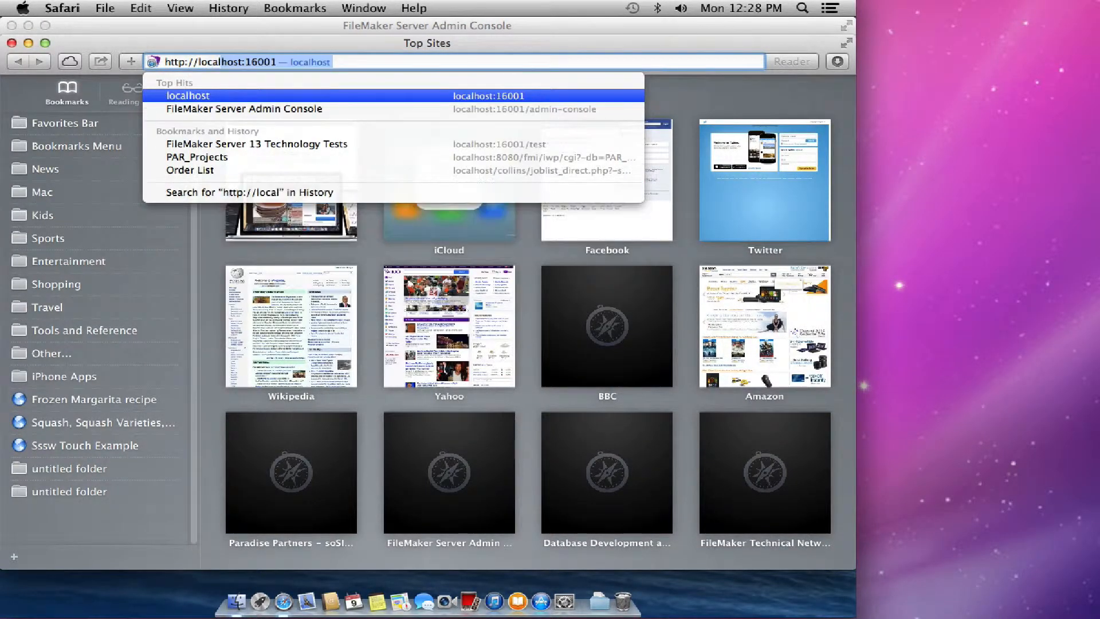
type("host/sosimple/sosimple")
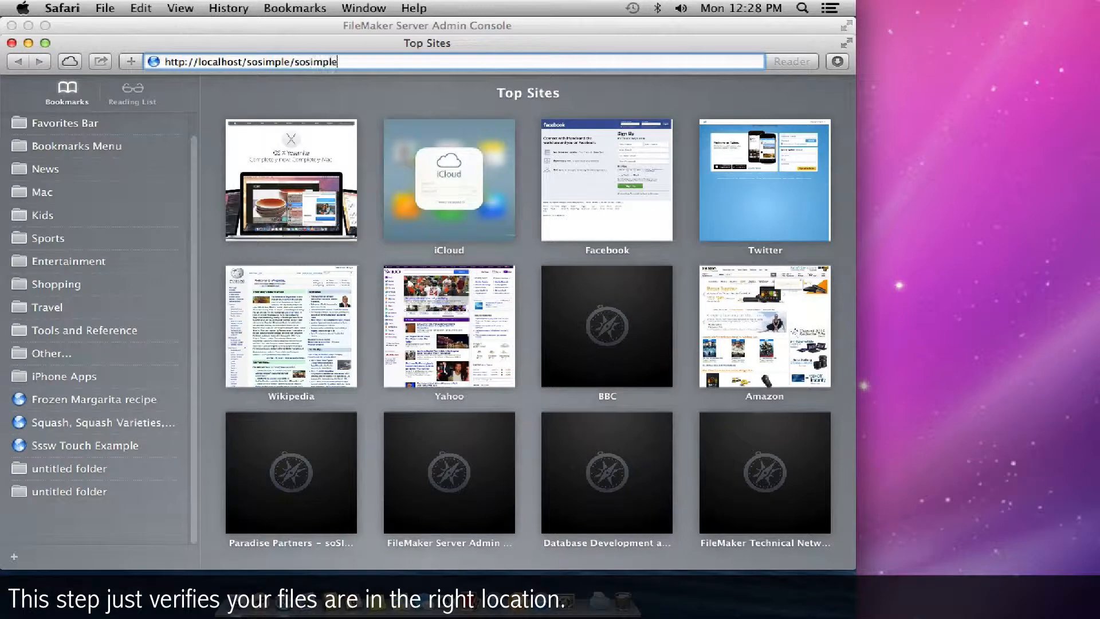
type("_cal.php")
key("Return")
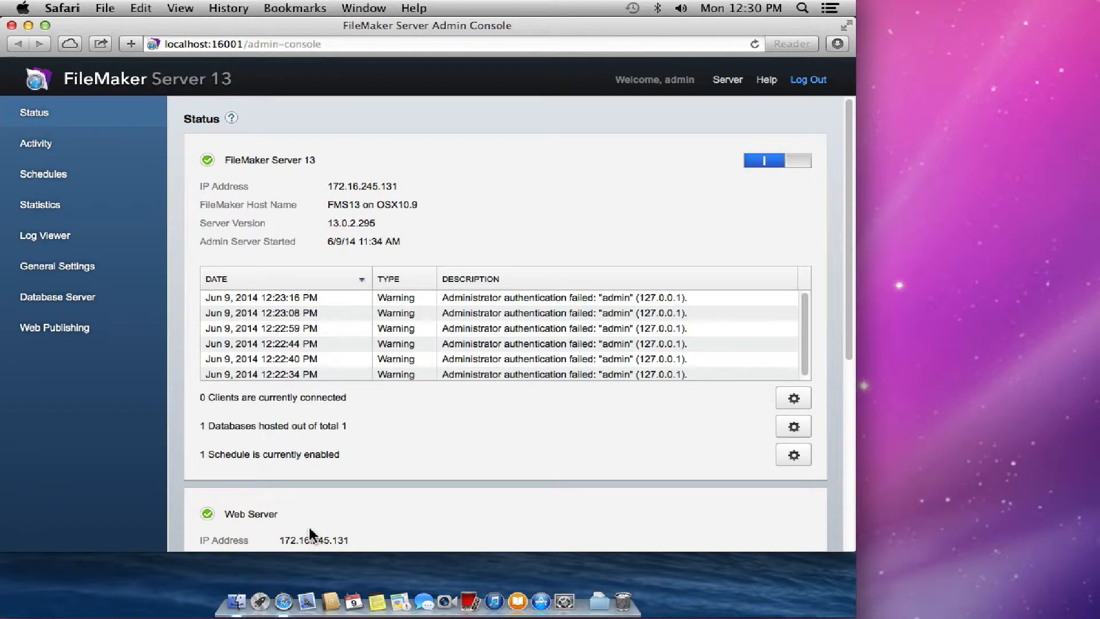
- Copy Calendar Builder.fmp12 and calendar_data.fmp12 from Upload to FM Server > soSIMPLE databases
key("super+Tab")
left_click(599, 600)
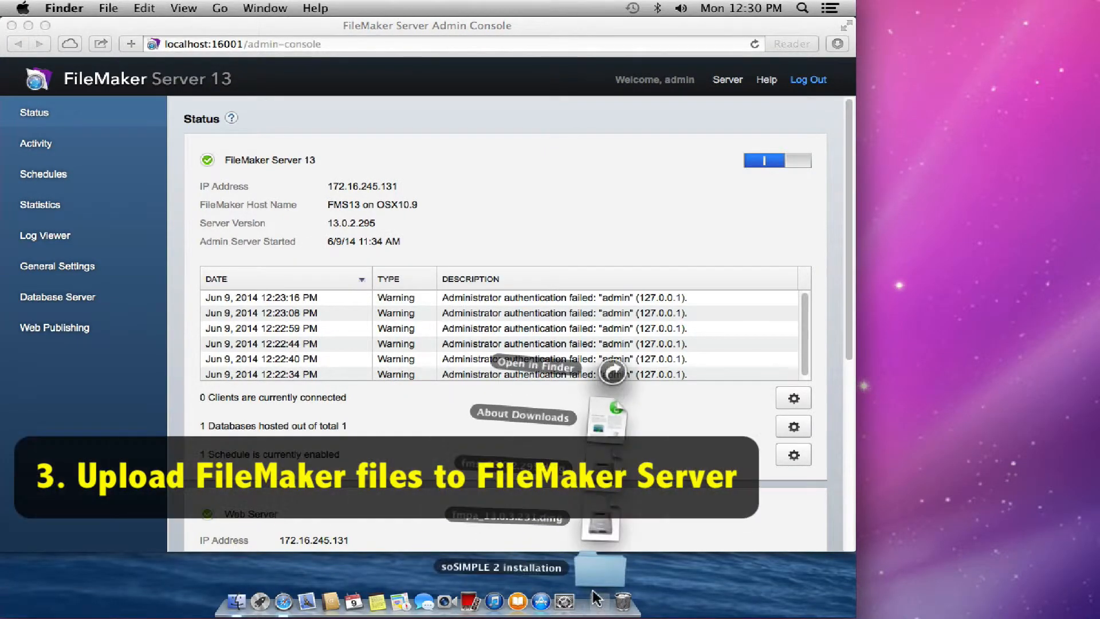
left_click(613, 372)
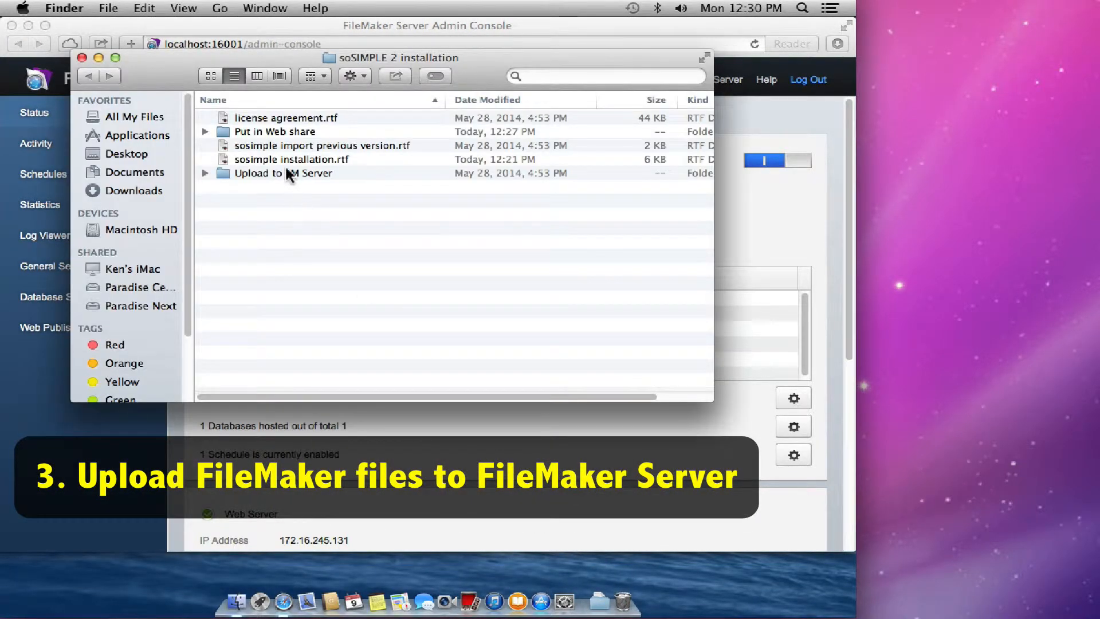
double_click(287, 173)
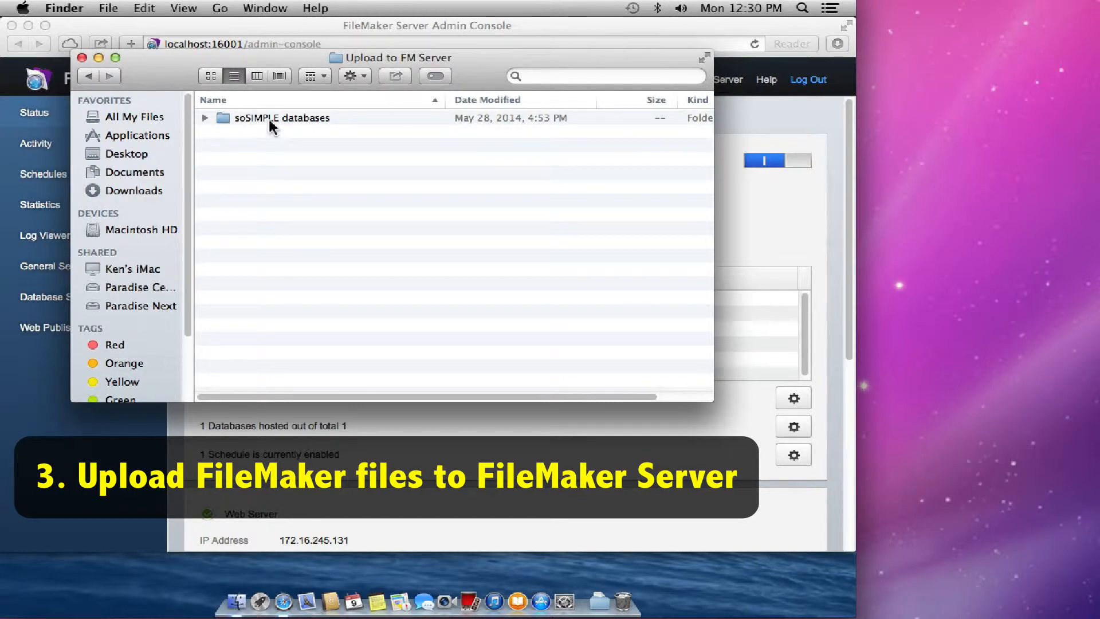
double_click(272, 120)
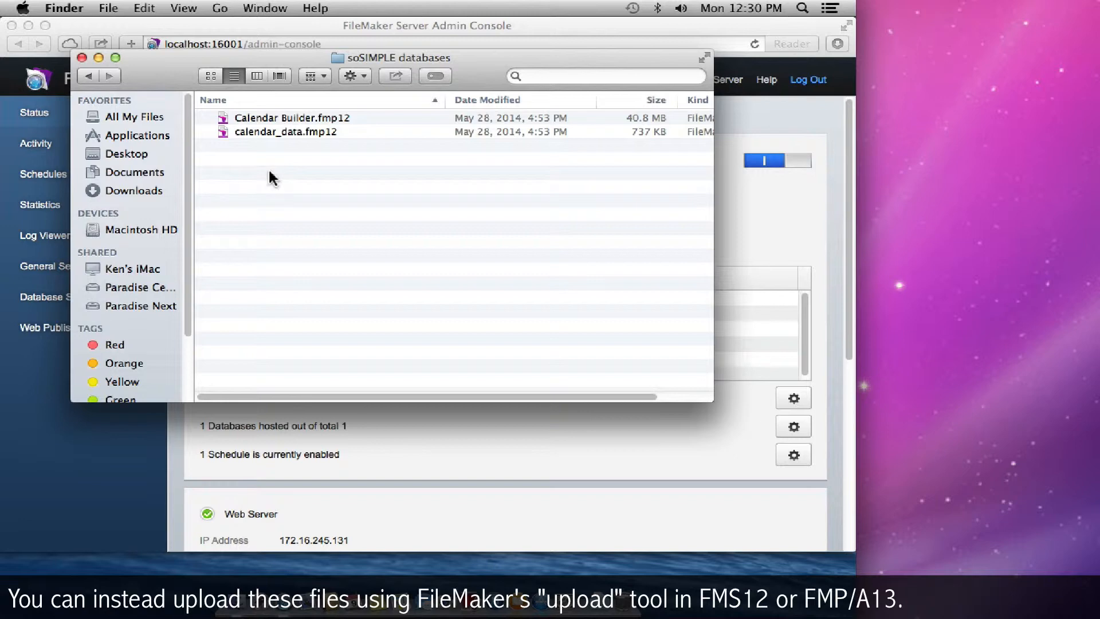
left_click_drag(173, 69, 276, 120)
left_click_drag(348, 192, 280, 143)
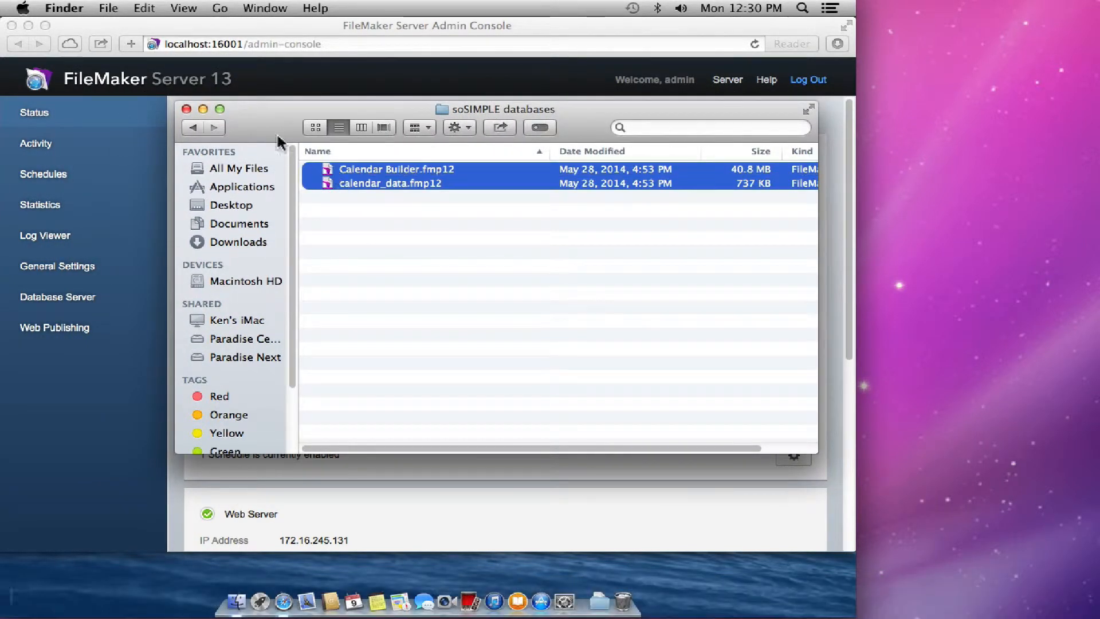
left_click(144, 8)
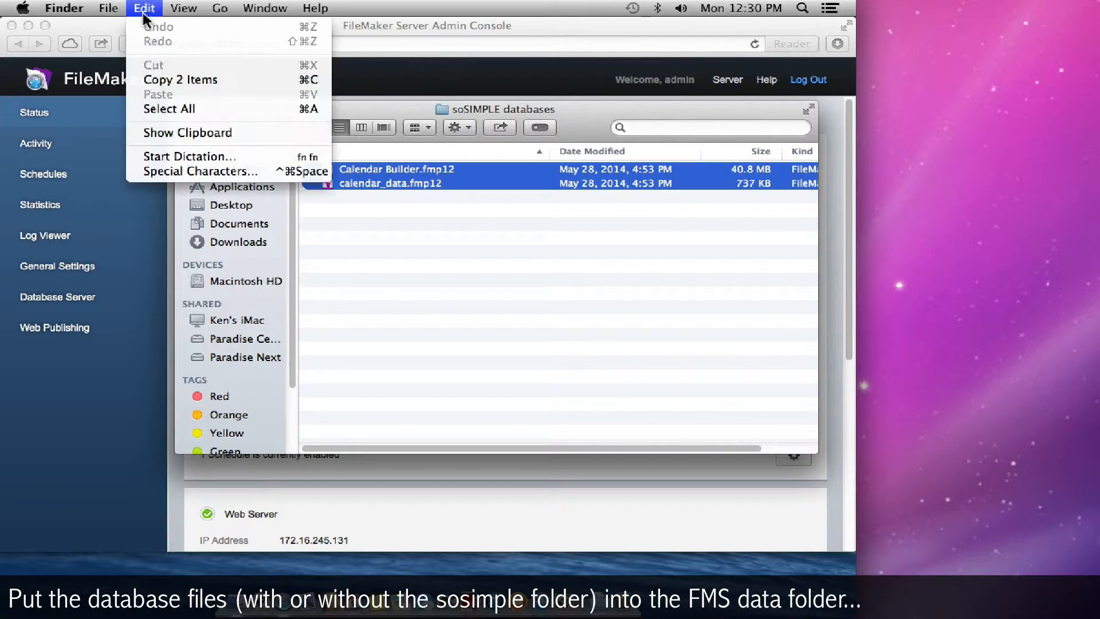
left_click(164, 80)
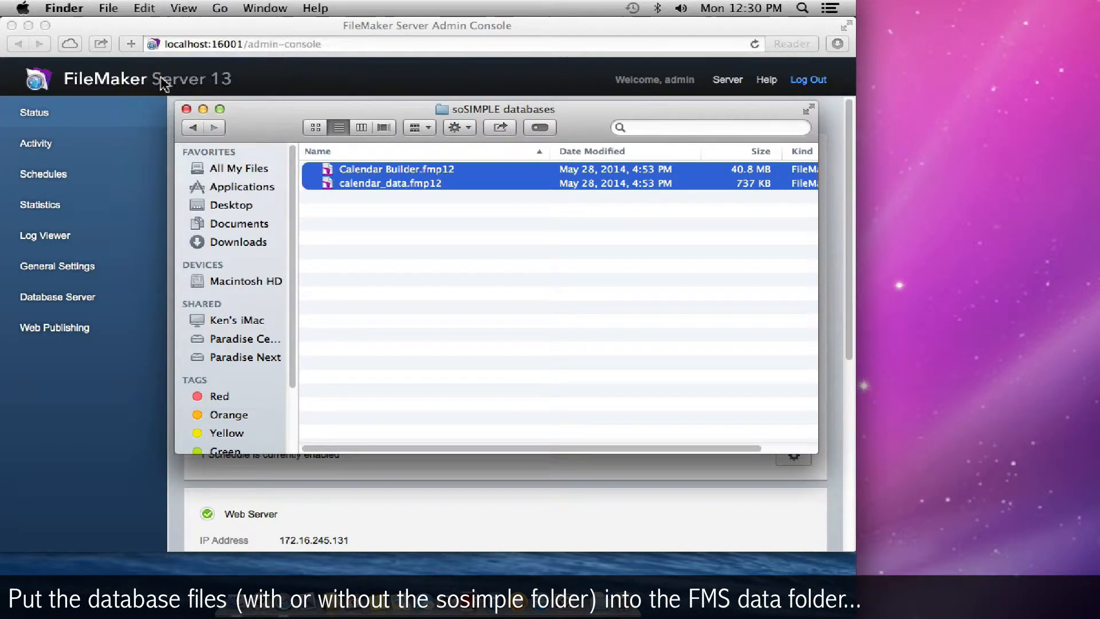
- Paste both database files into /Library/FileMaker Server/Data/Databases
left_click(225, 281)
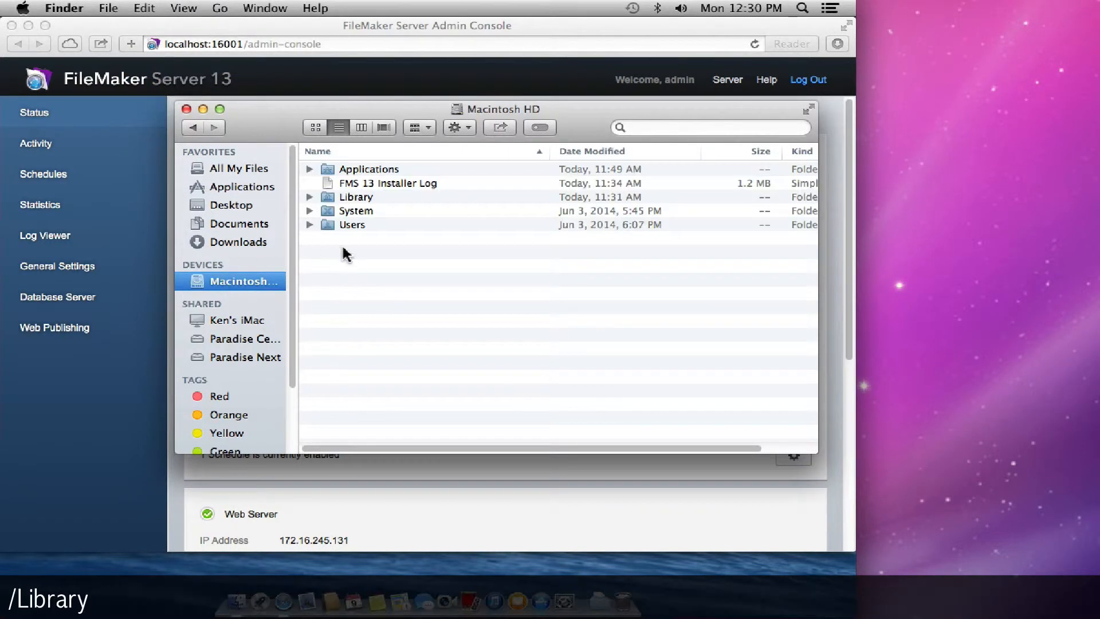
double_click(353, 200)
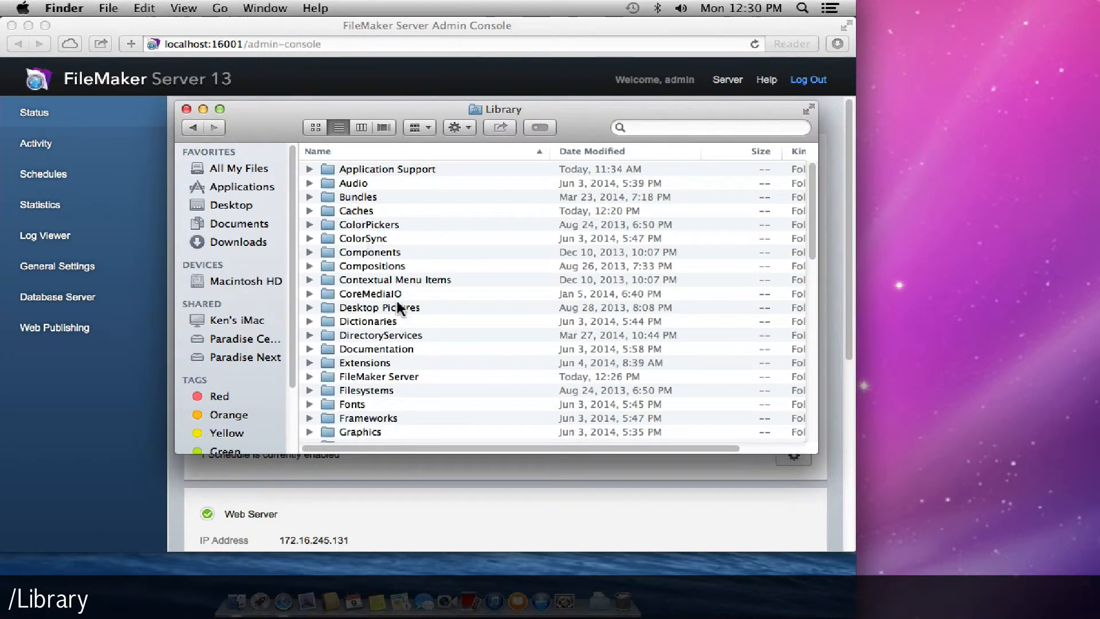
double_click(386, 378)
double_click(353, 211)
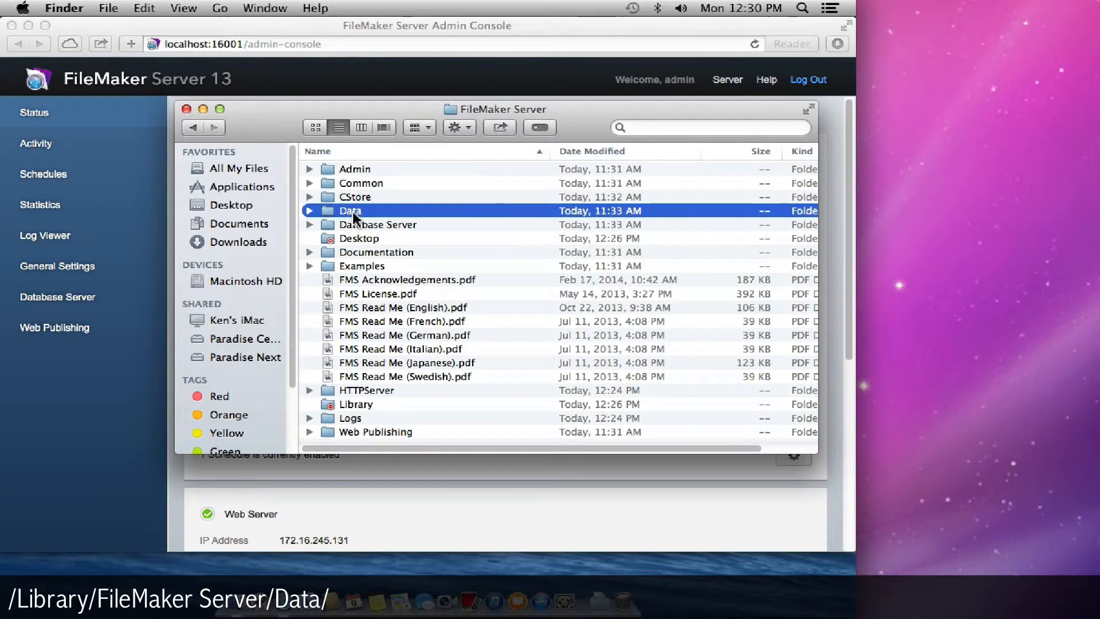
double_click(354, 197)
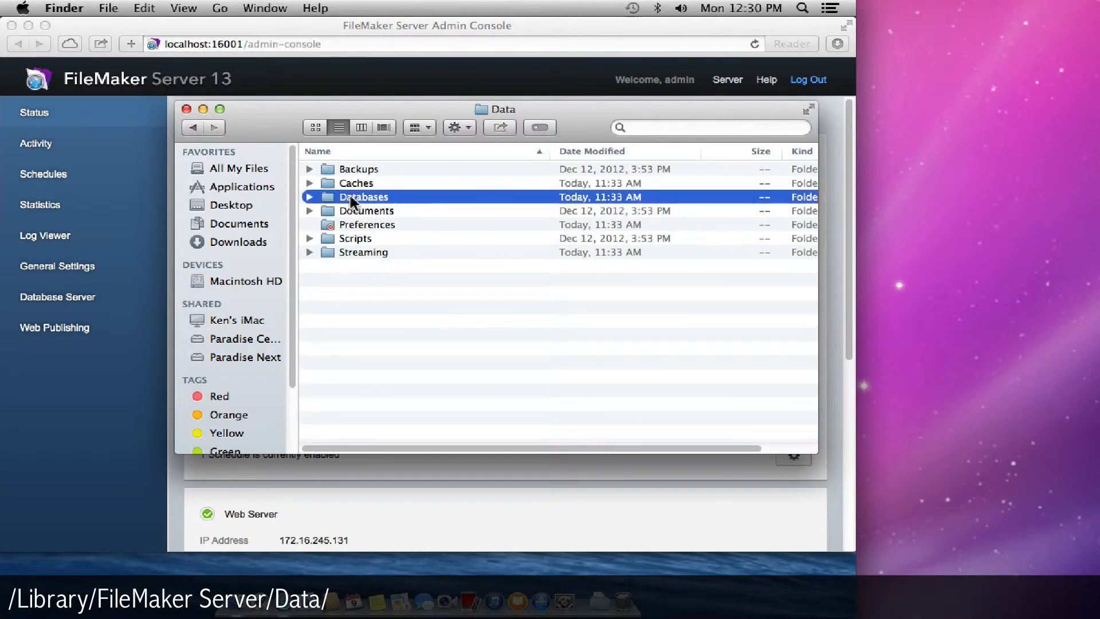
right_click(360, 231)
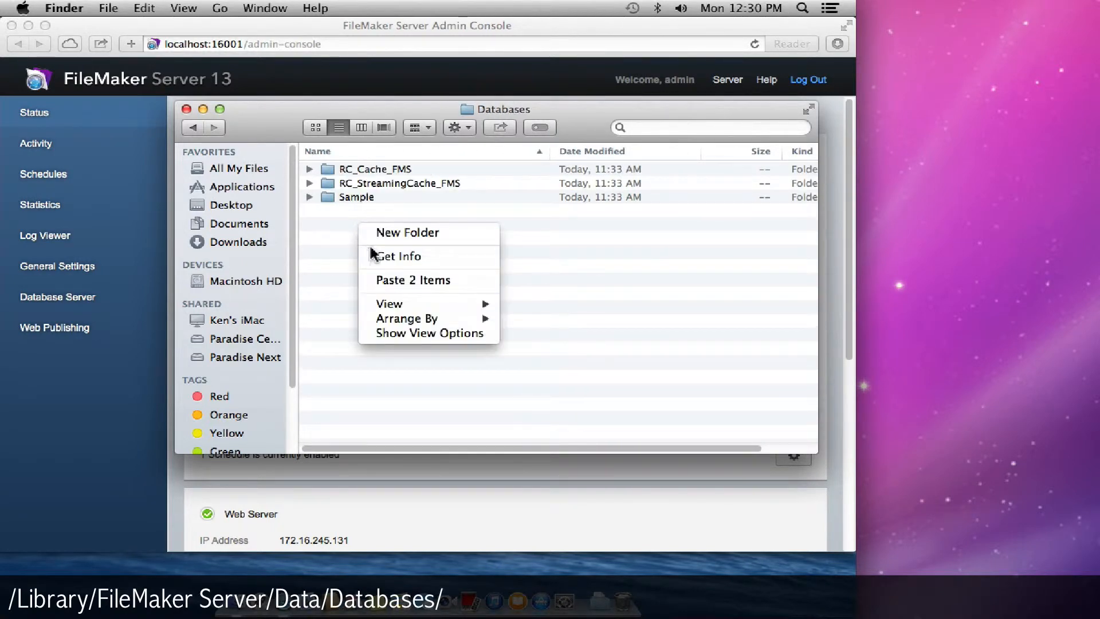
left_click(387, 280)
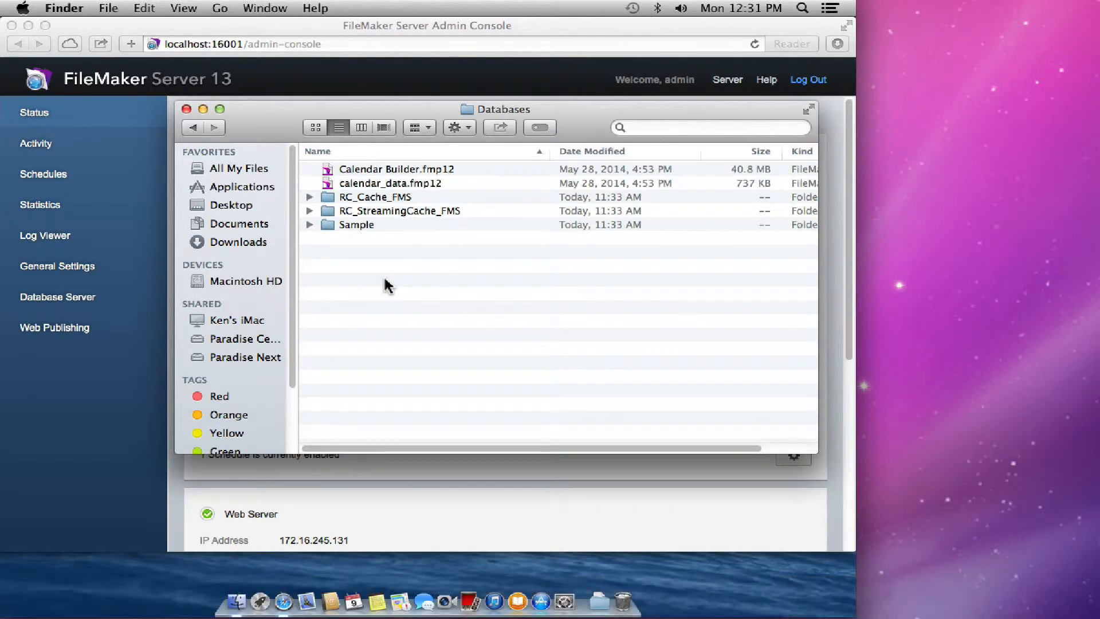
- Give fmsadmin Read & Write on Calendar Builder.fmp12 and calendar_data.fmp12 via Get Info
left_click_drag(314, 193, 317, 170)
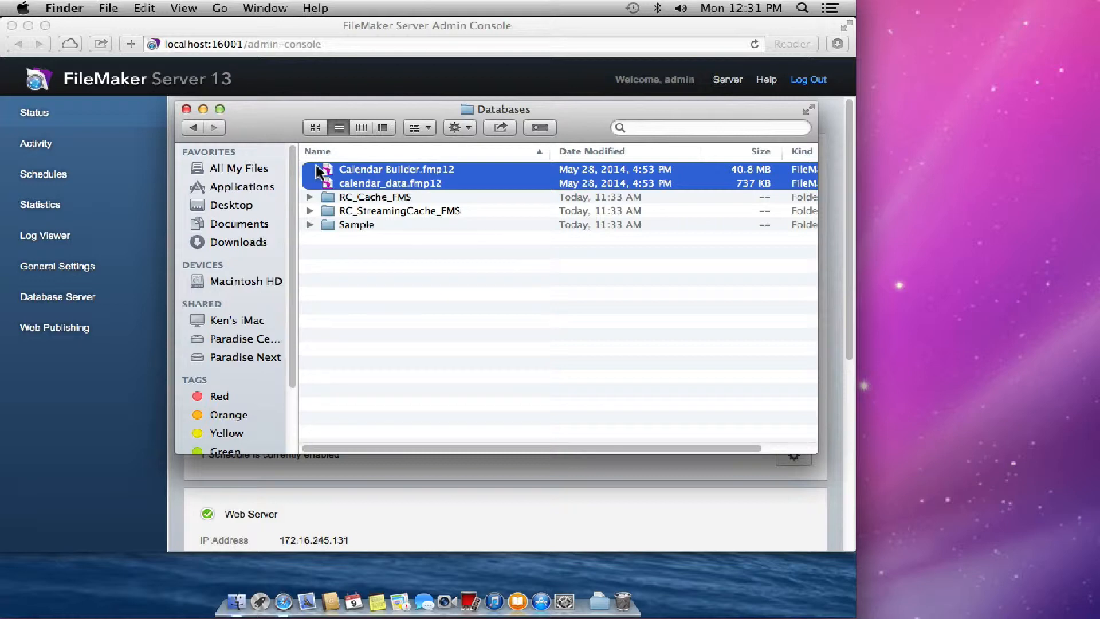
left_click(108, 8)
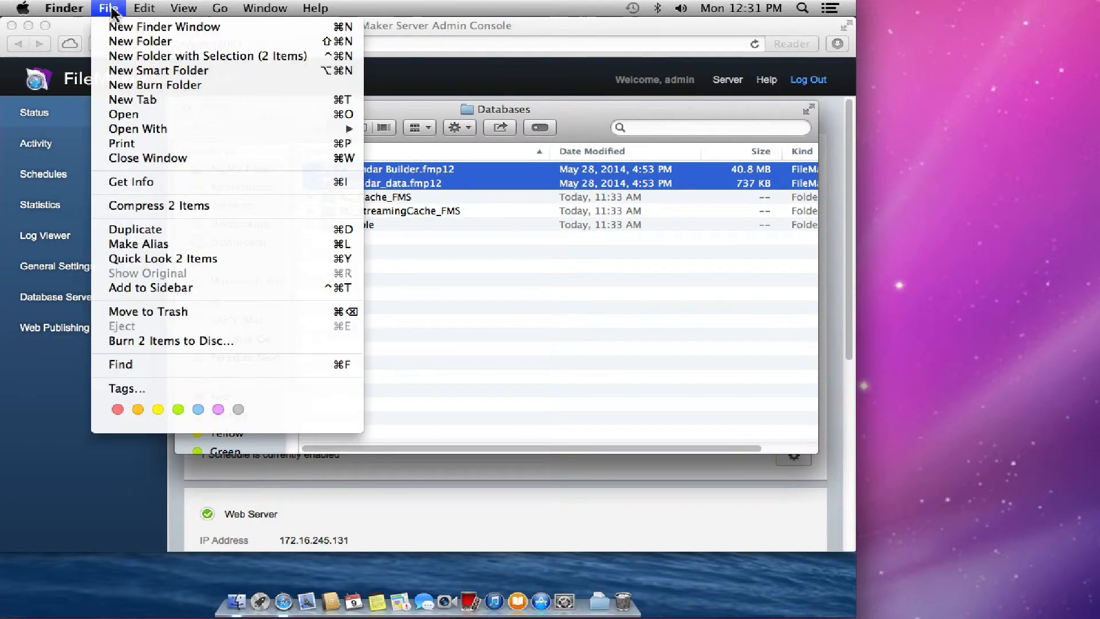
left_click(141, 181)
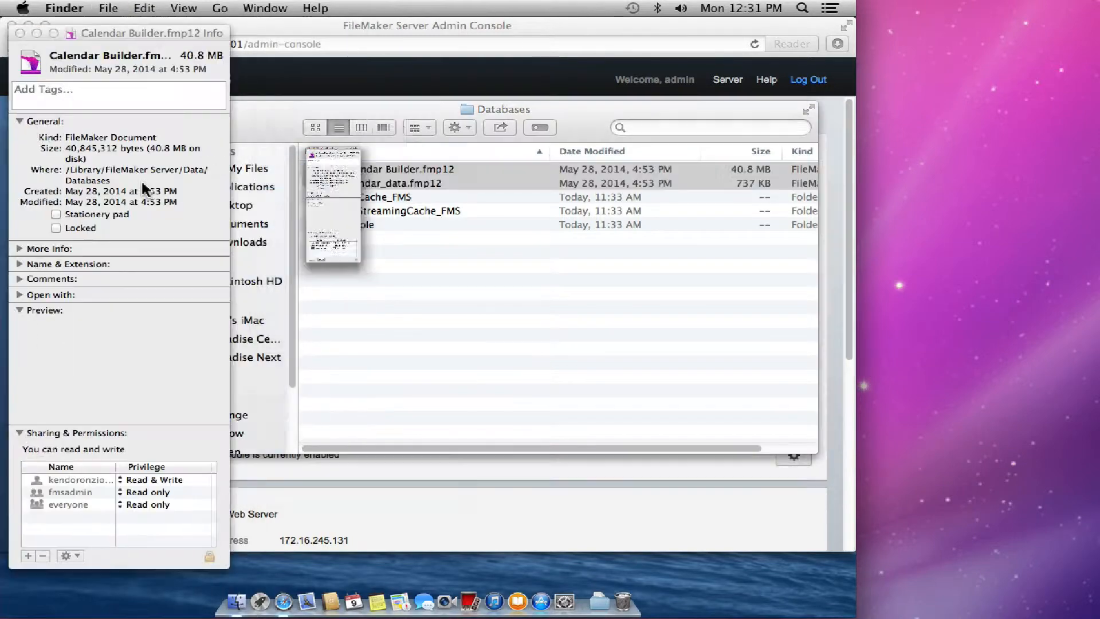
left_click(139, 492)
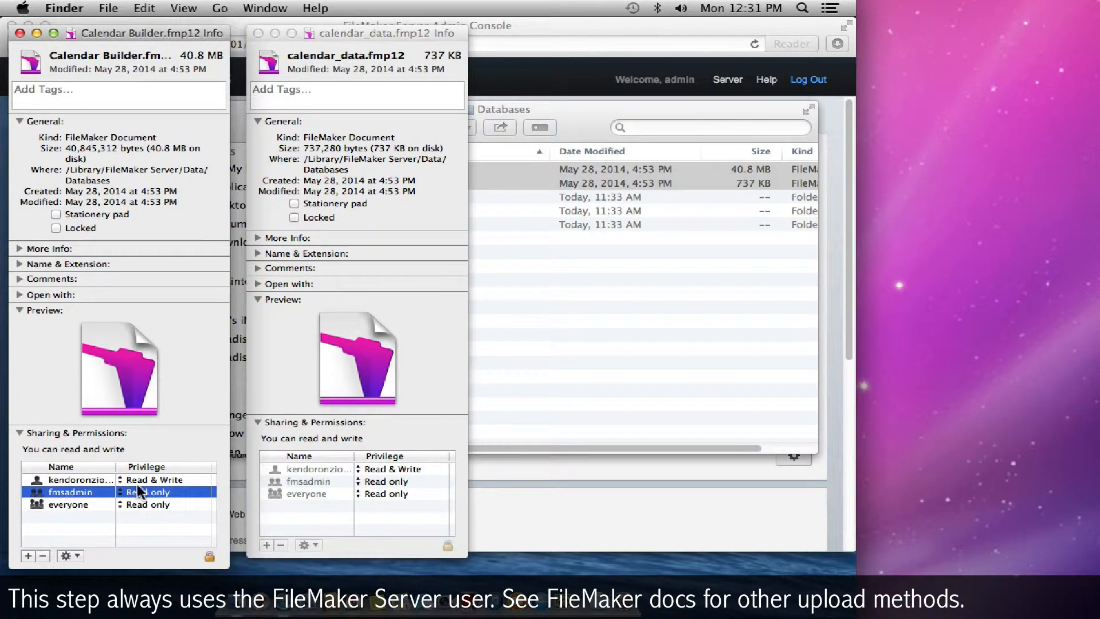
left_click(140, 492)
left_click(123, 480)
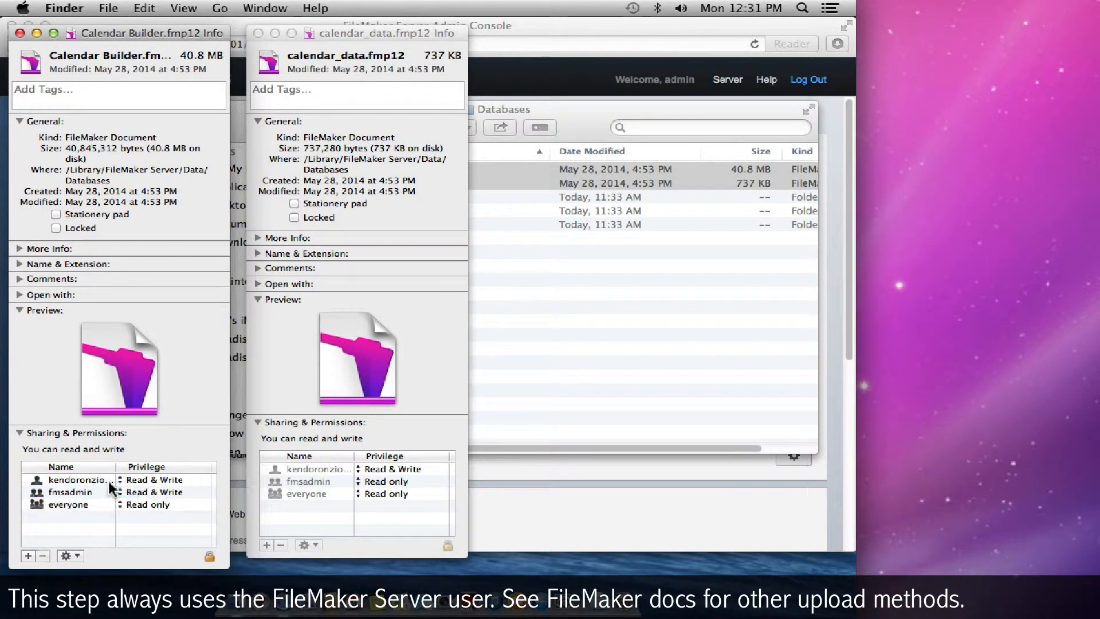
left_click(390, 482)
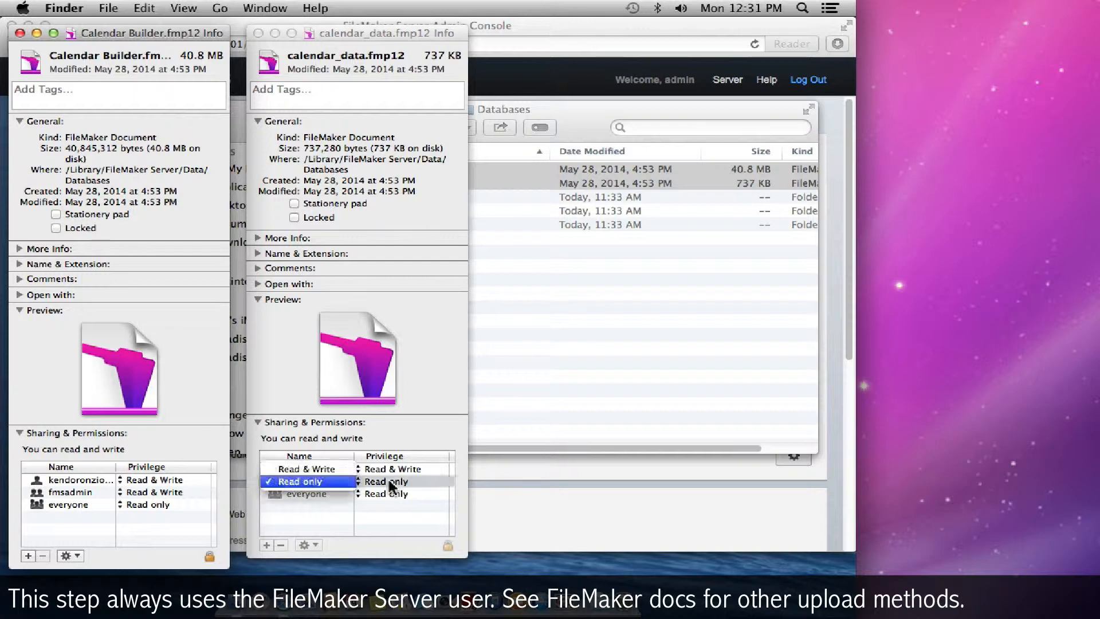
left_click(342, 471)
- Close both Info windows and the Databases folder window
left_click(367, 522)
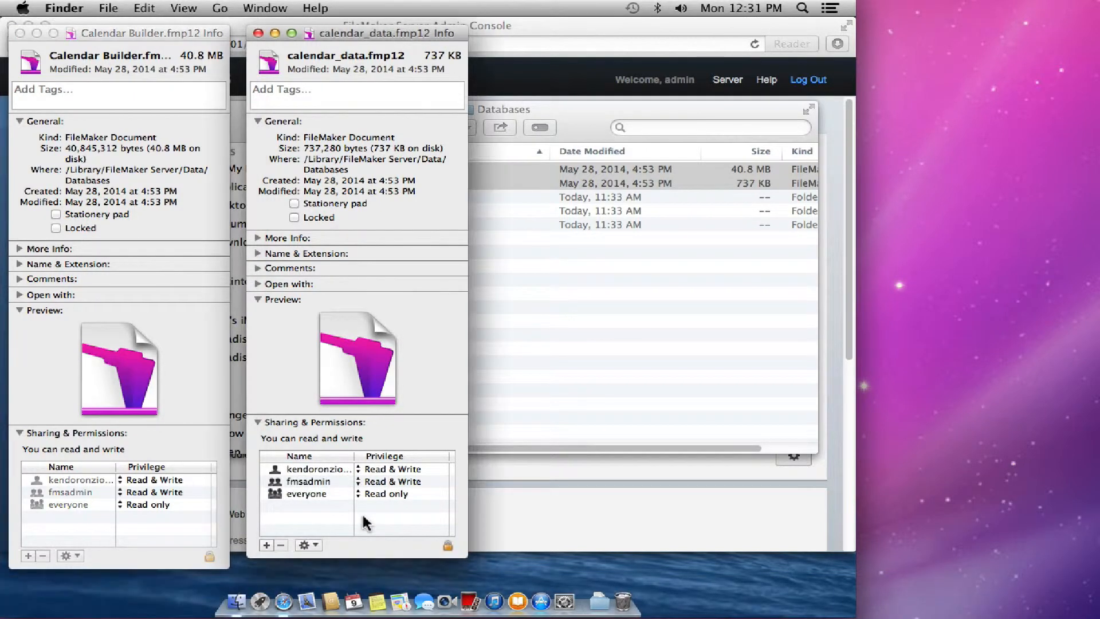
key("super+w")
key("super+w")
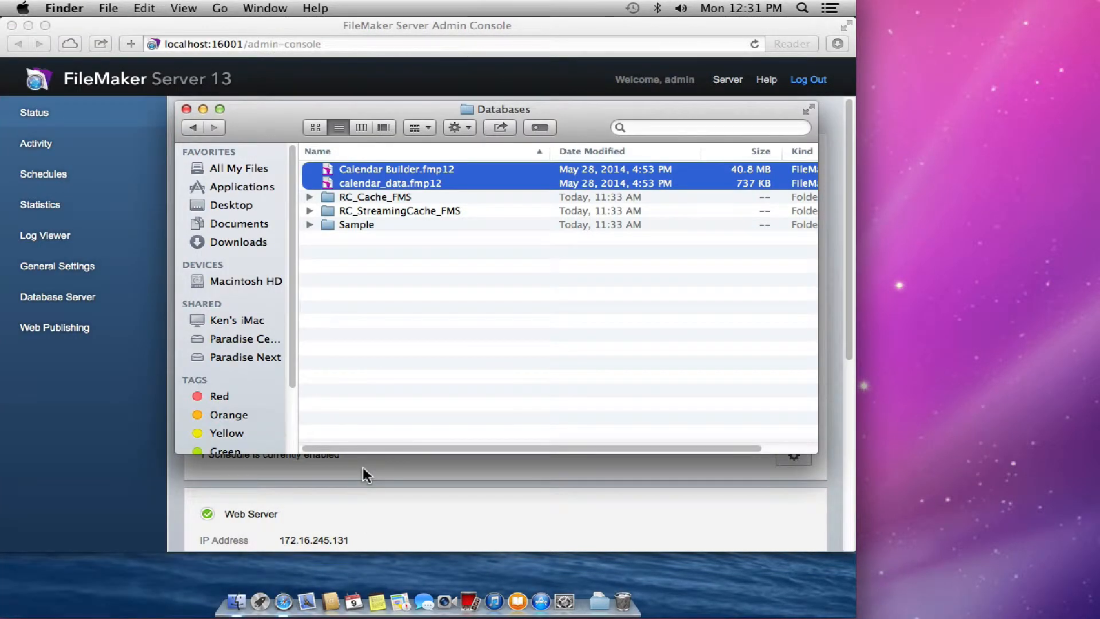
key("super+i")
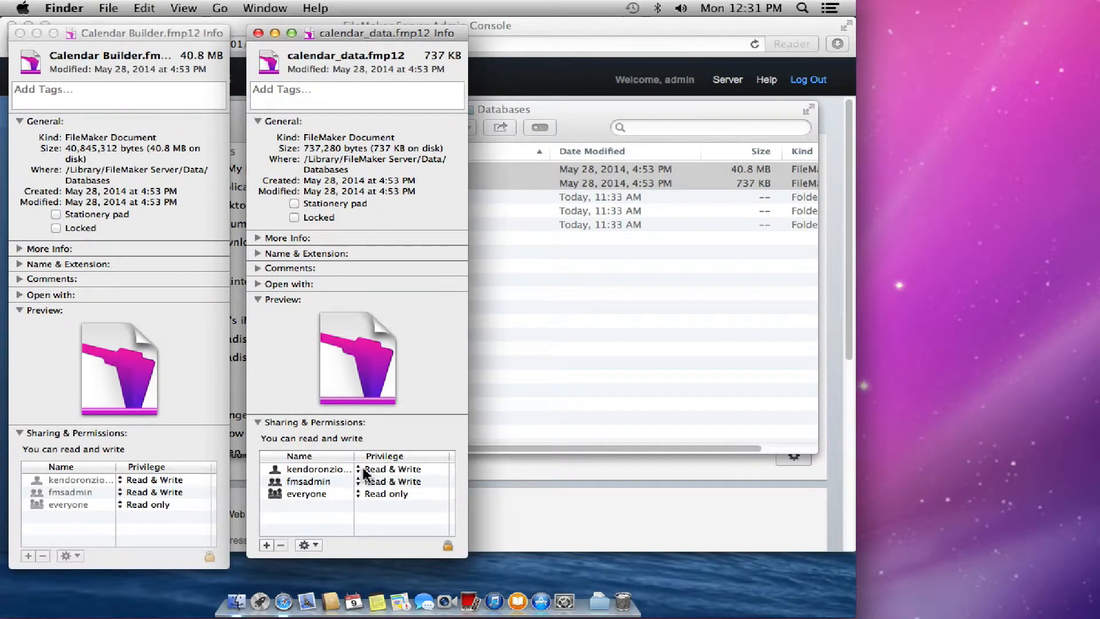
key("super+w")
key("super+w")
left_click(370, 429)
key("super+w")
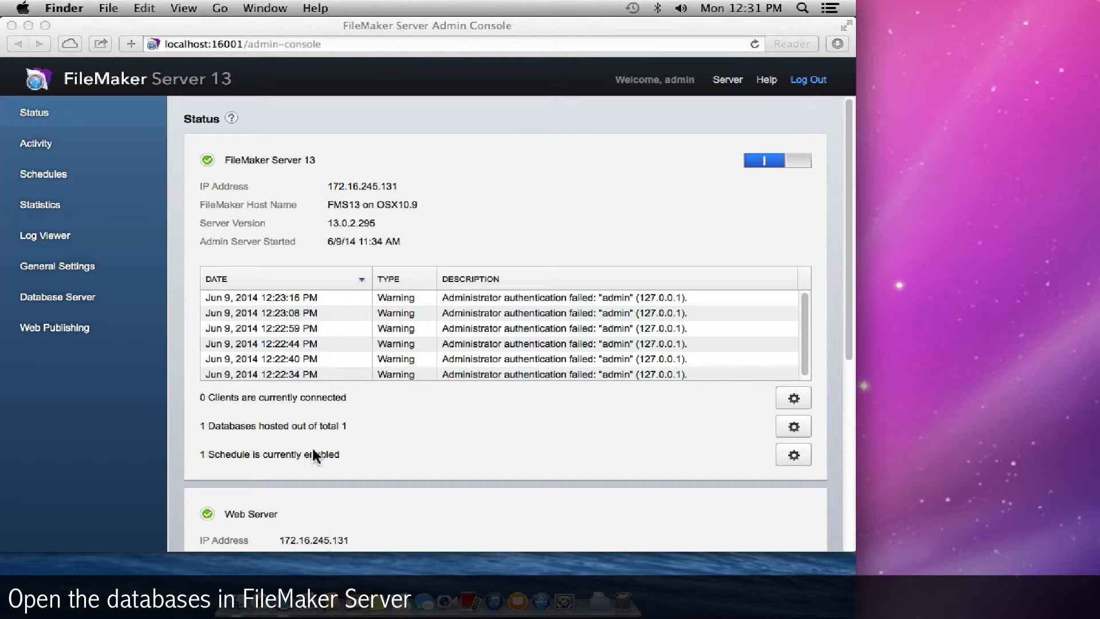
- In the Admin Console Activity view, open calendar_data and Calendar Builder so both show Normal status
left_click(370, 422)
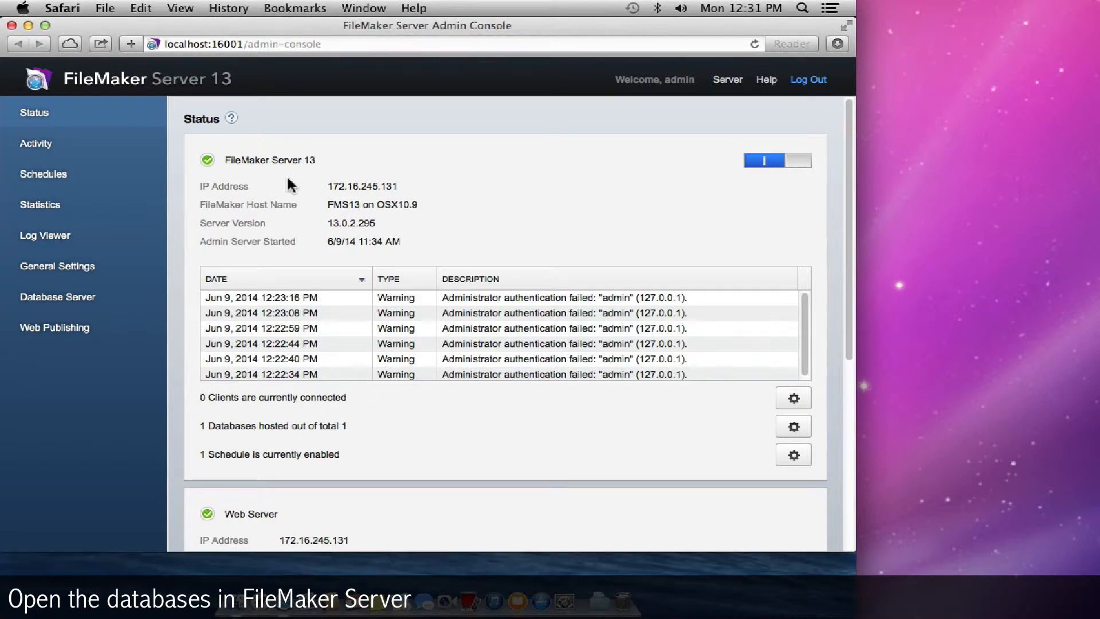
left_click(199, 38)
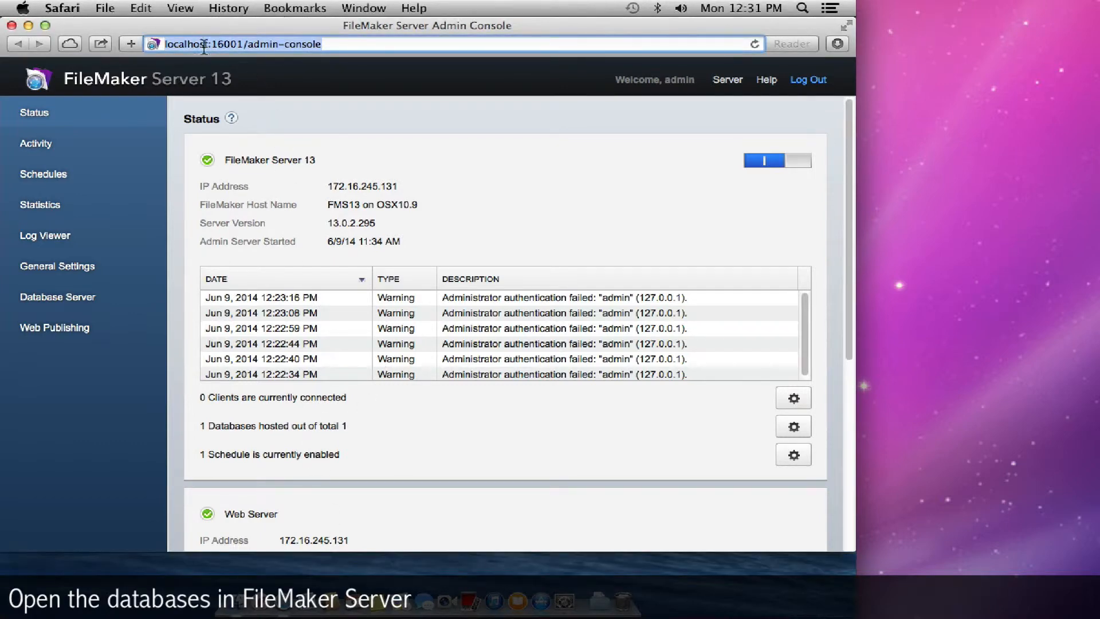
left_click(51, 150)
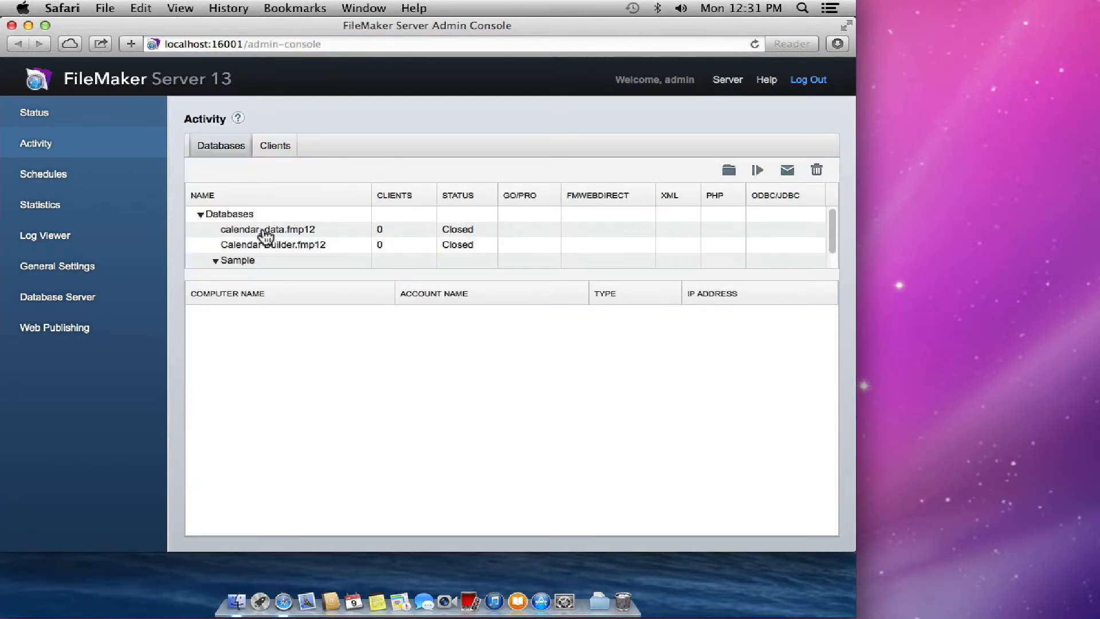
left_click(276, 234)
left_click(279, 245)
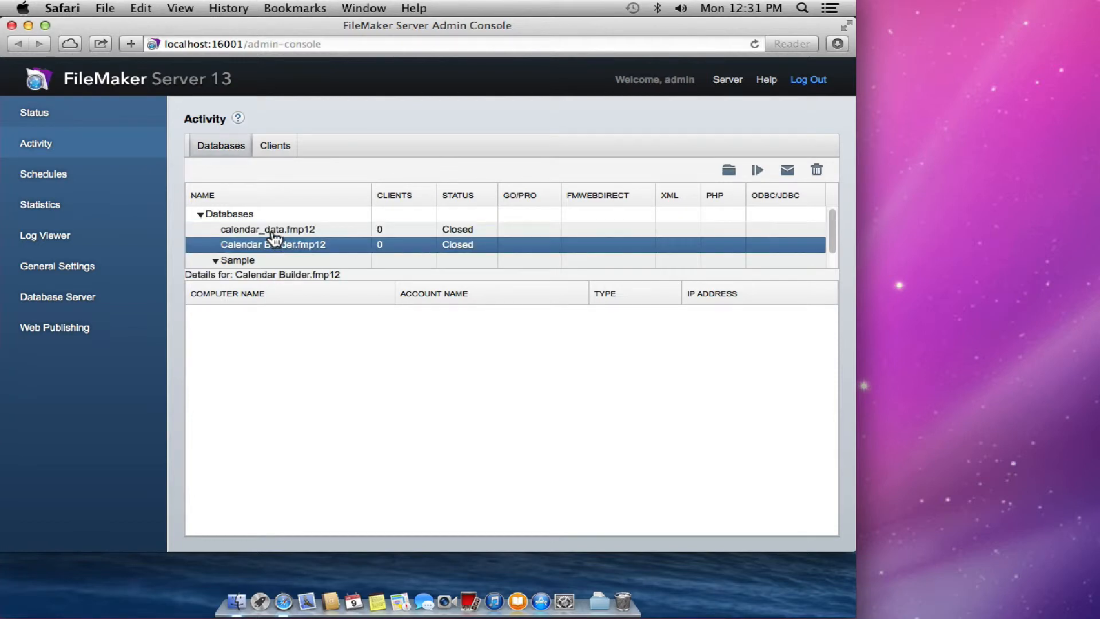
left_click(729, 170)
left_click(732, 204)
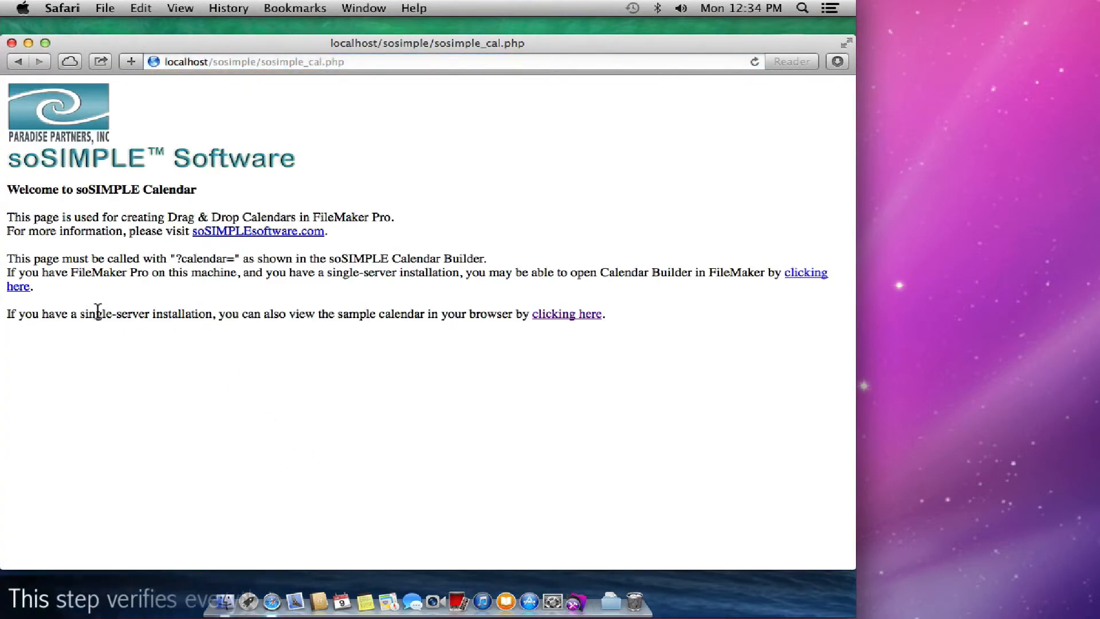
- Load the FM Server-Side Example week calendar in Safari, then close the browser window
left_click(543, 315)
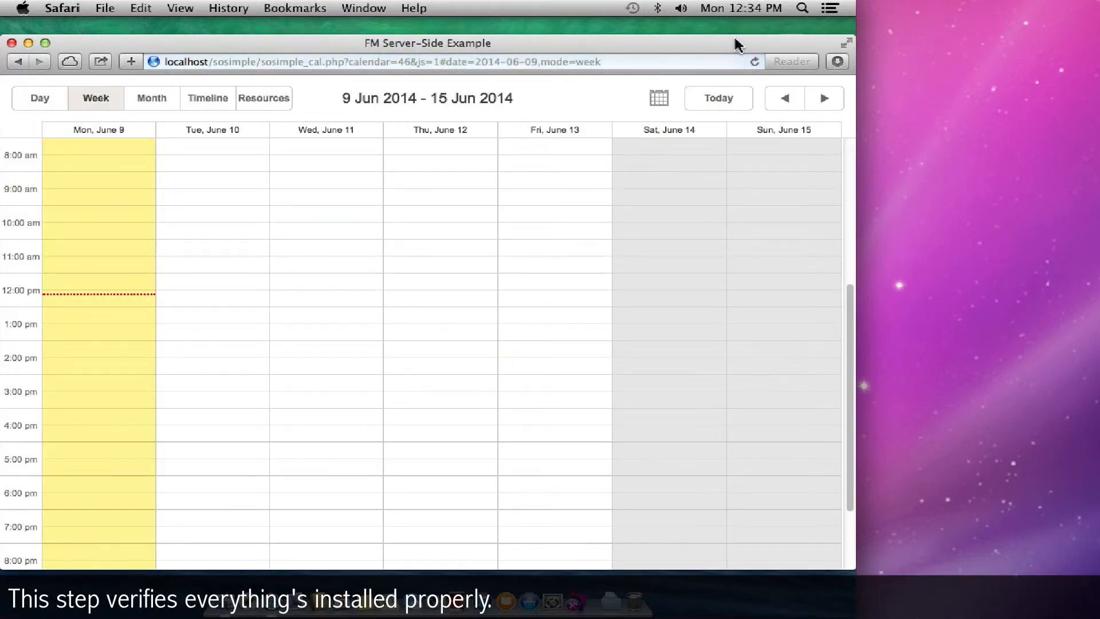
left_click(11, 43)
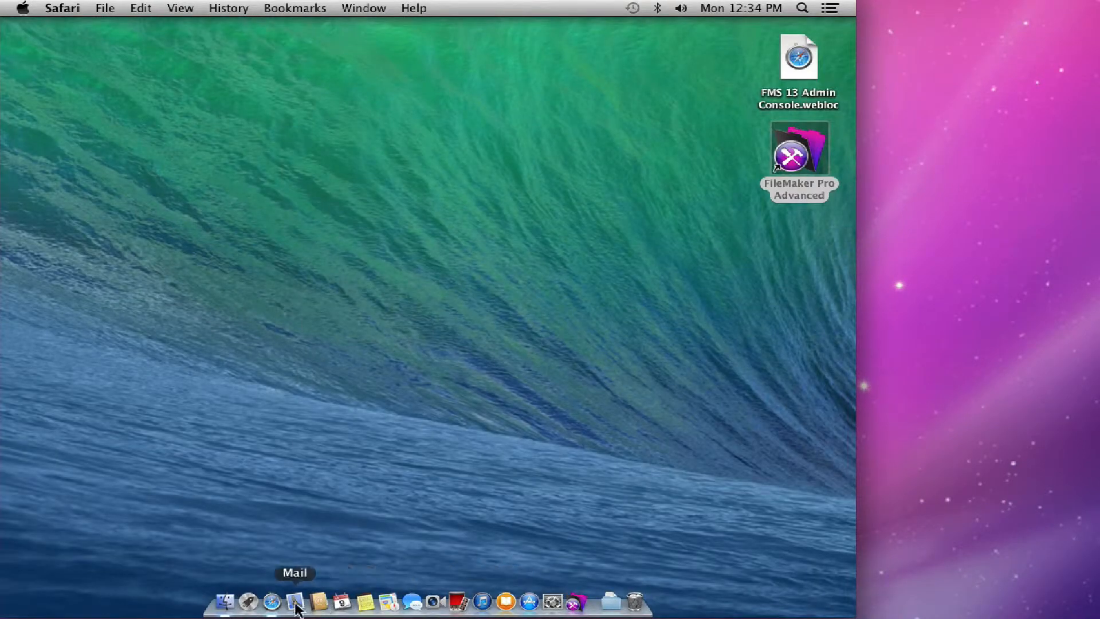
left_click(272, 602)
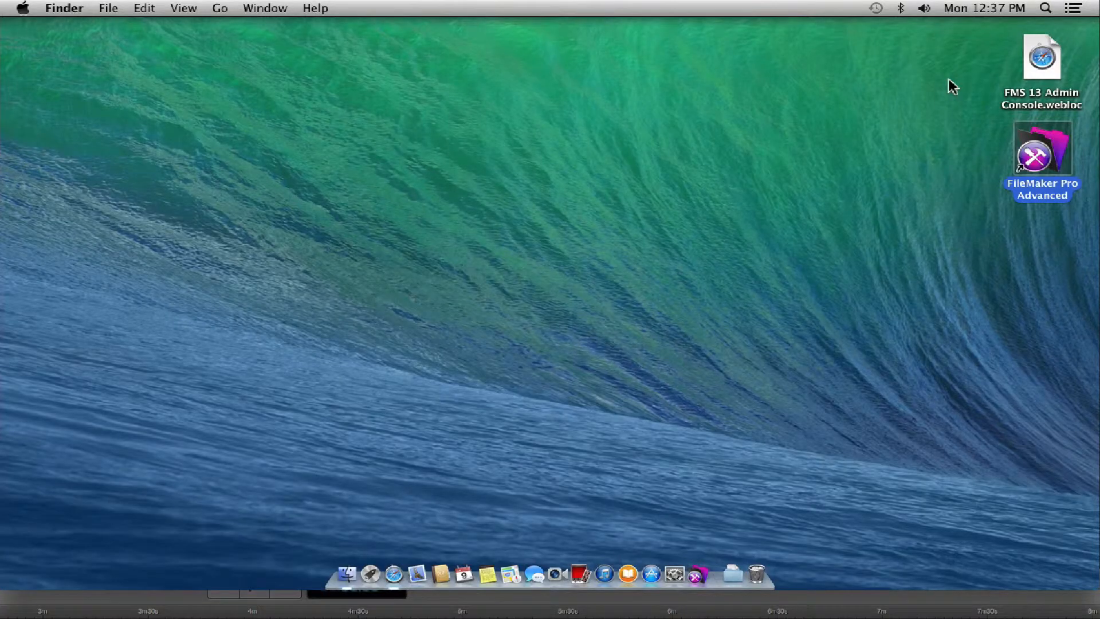
- Launch FileMaker Pro Advanced and open Calendar Builder remotely from the FMS13 host, past the licensing notice
double_click(1030, 155)
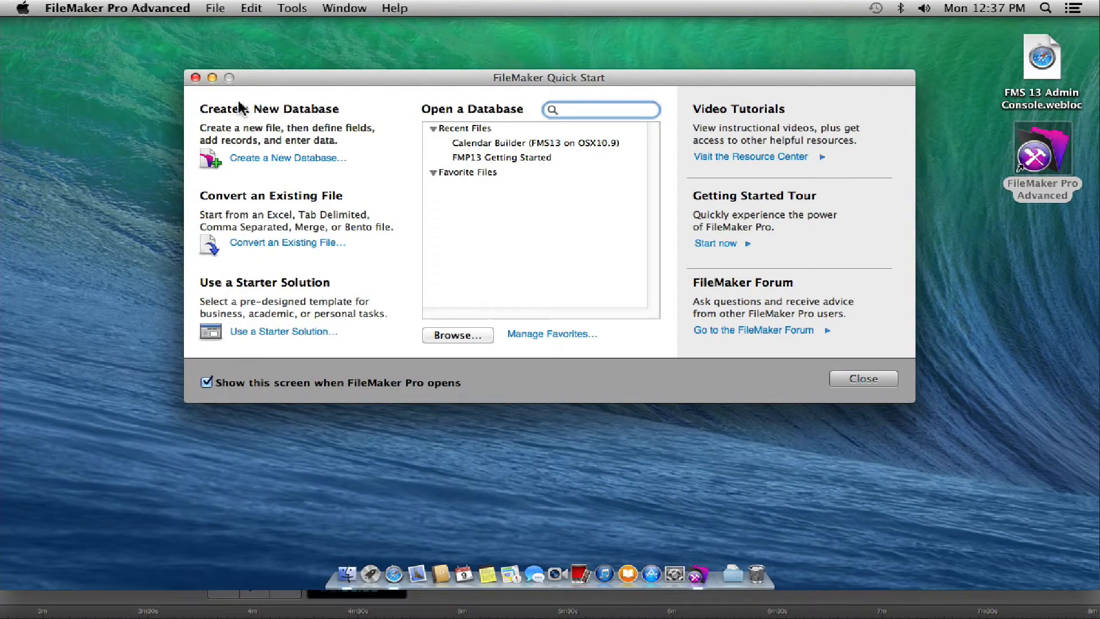
left_click(212, 11)
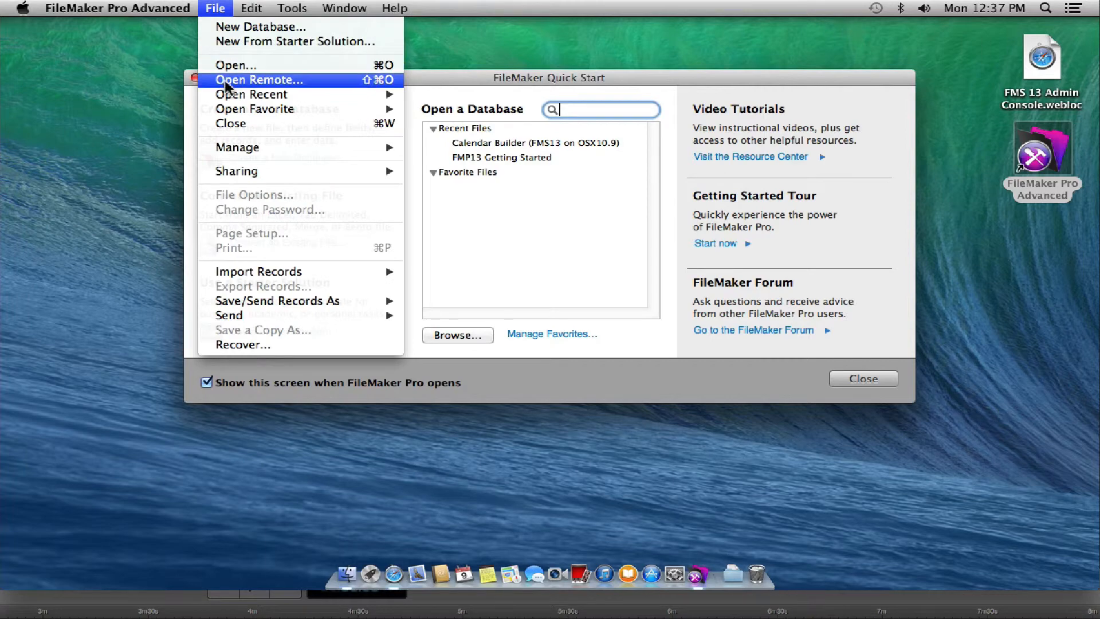
left_click(239, 79)
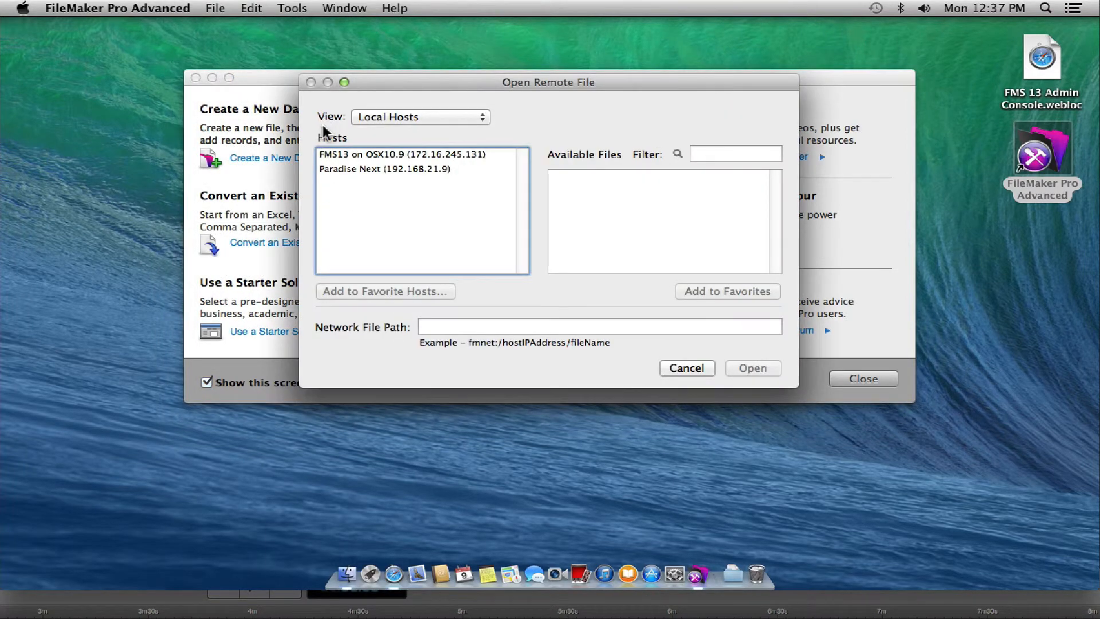
left_click(364, 157)
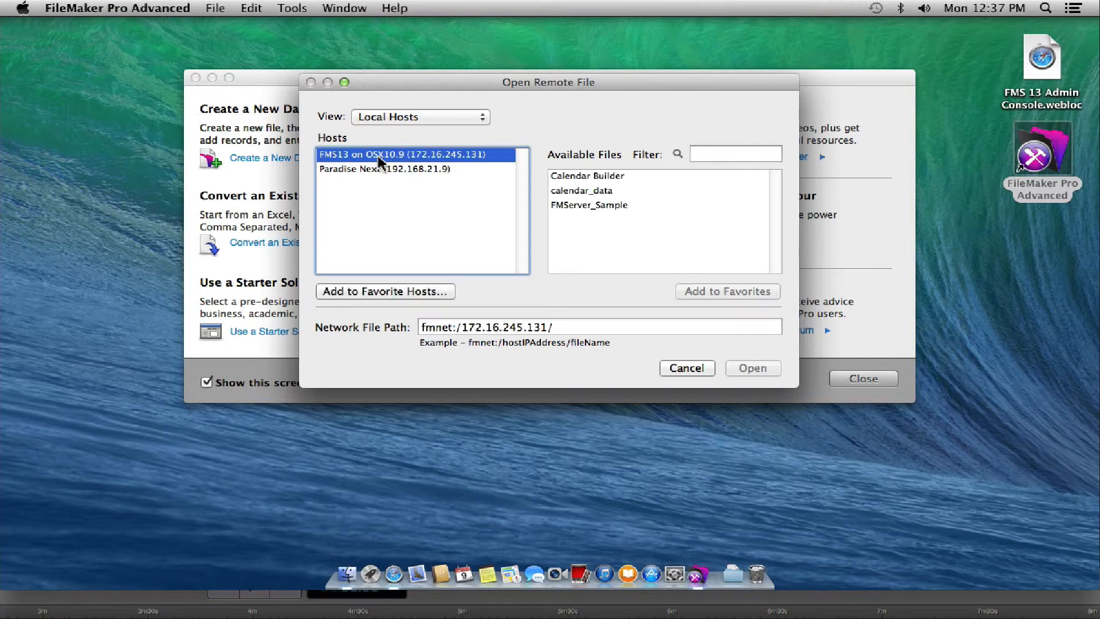
left_click(587, 178)
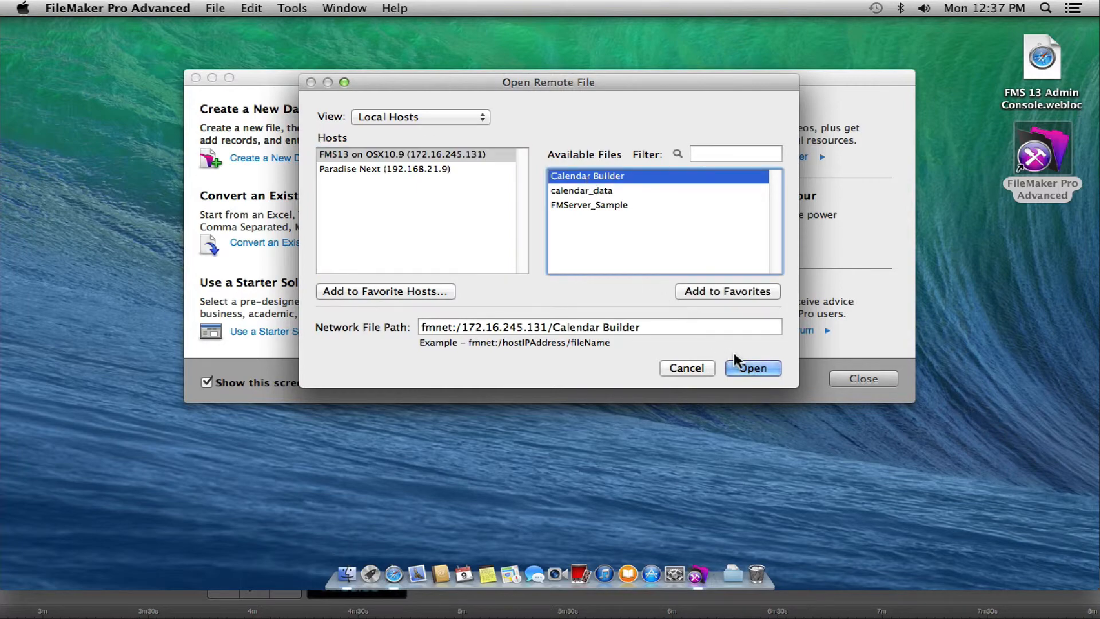
left_click(739, 367)
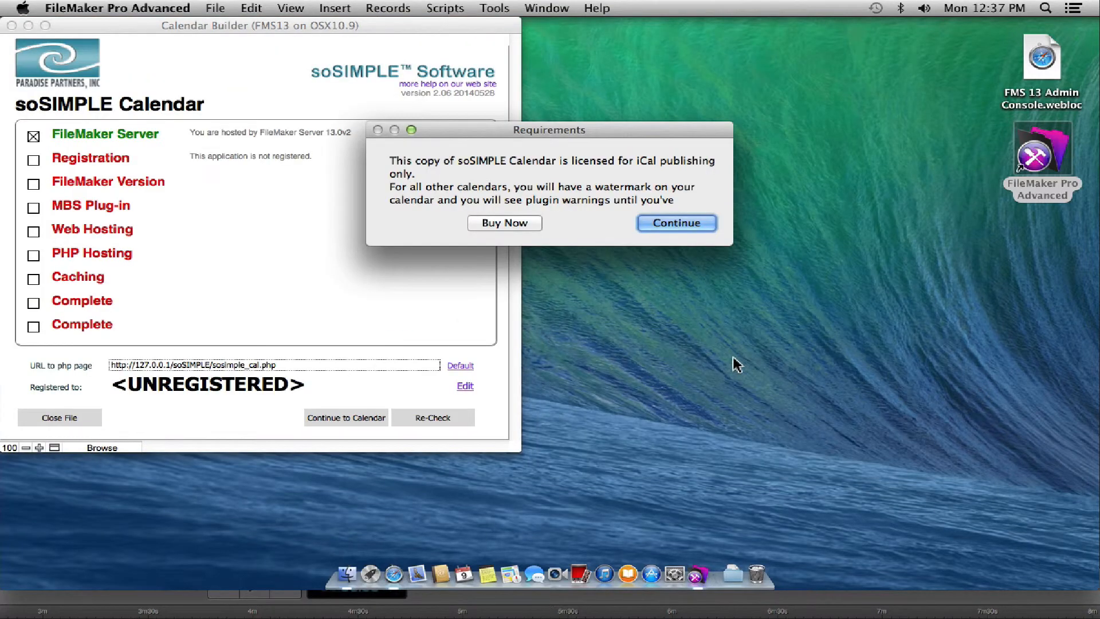
left_click(677, 225)
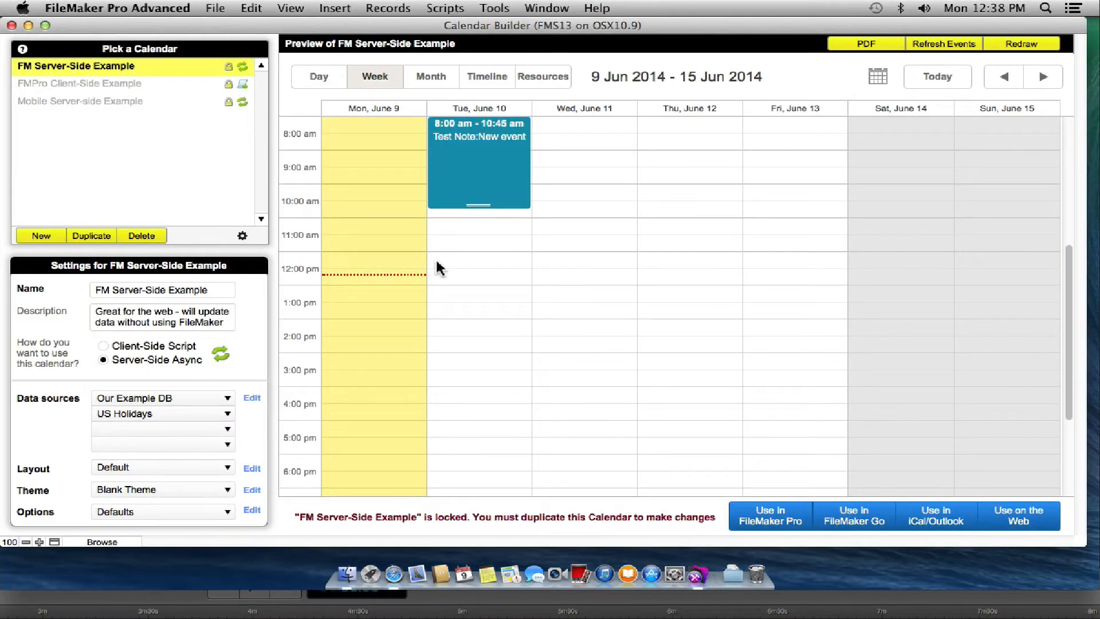